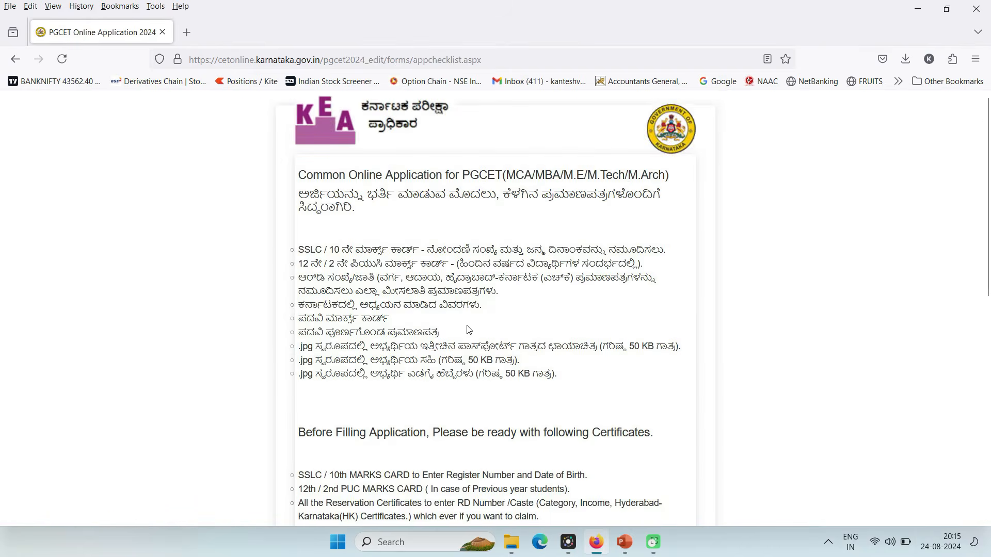
Proceed from the certificate checklist to the login form for registered users and look over its fields
{"action": "scroll", "coordinate": [433, 270], "scroll_direction": "down", "scroll_amount": 6}
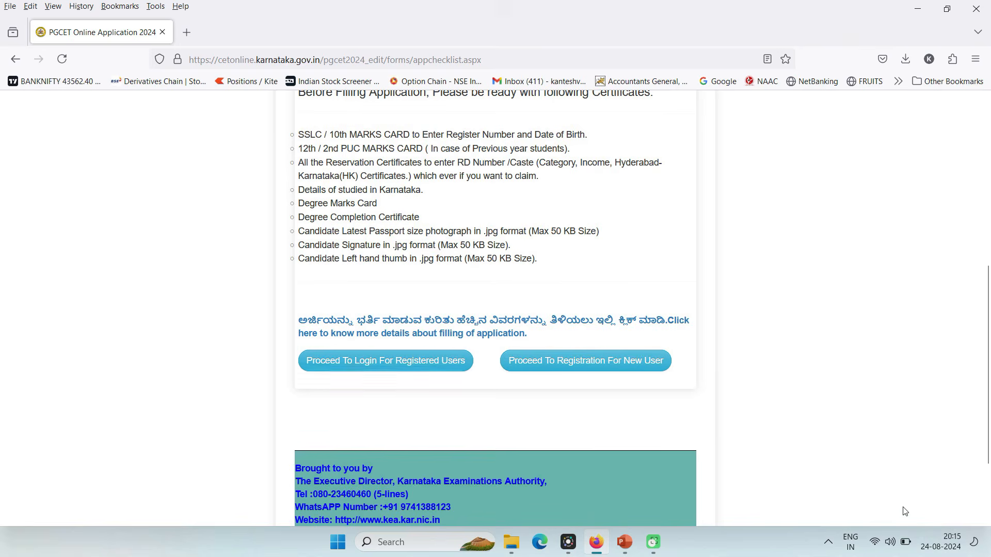
{"action": "left_click_drag", "start_coordinate": [407, 386], "coordinate": [463, 347]}
{"action": "left_click", "coordinate": [494, 373]}
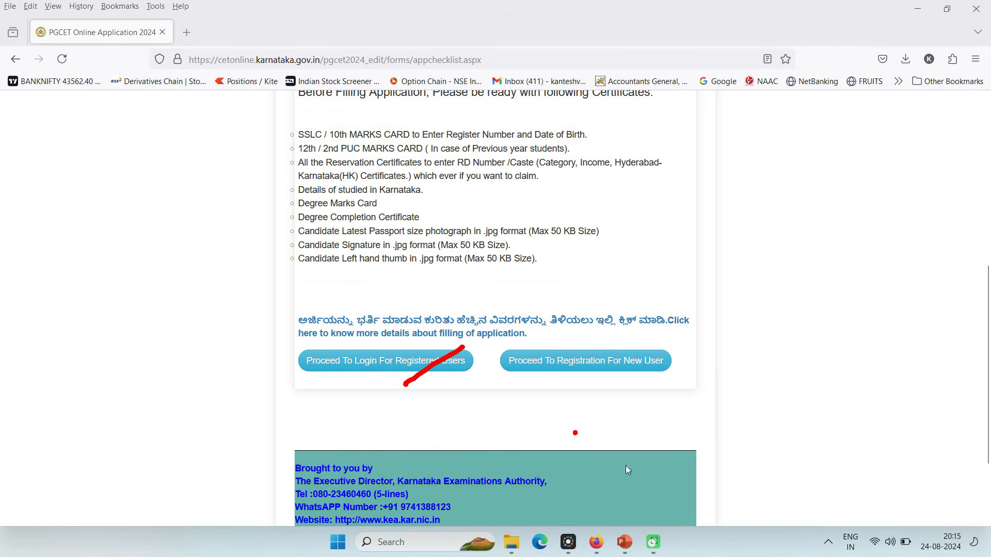
{"action": "left_click", "coordinate": [426, 364]}
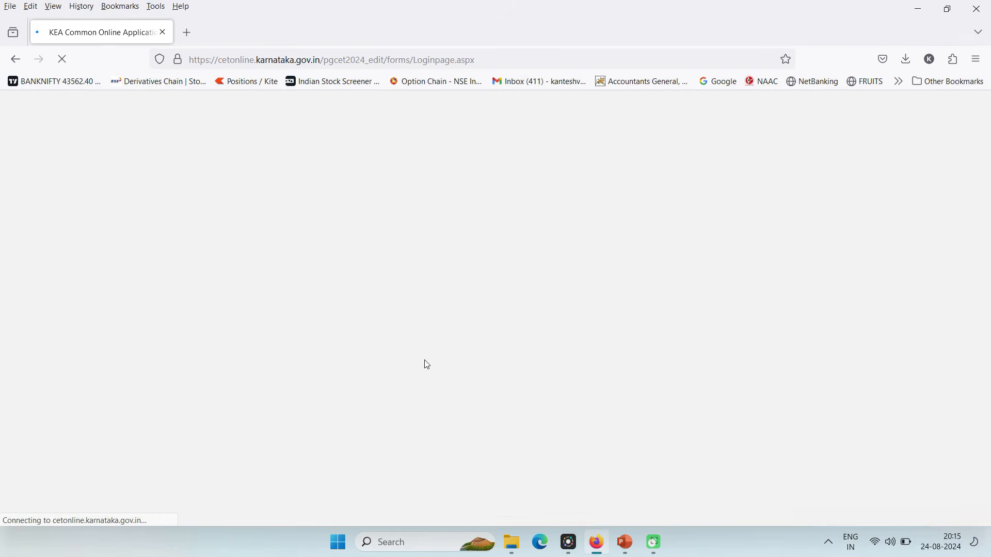
{"action": "left_click", "coordinate": [426, 328]}
{"action": "left_click", "coordinate": [743, 313]}
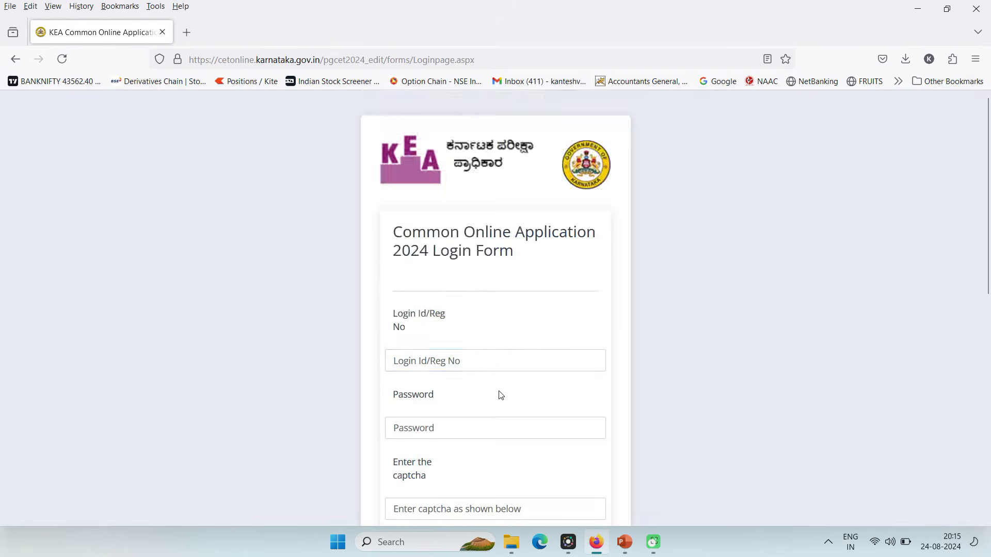
{"action": "scroll", "coordinate": [499, 389], "scroll_direction": "down", "scroll_amount": 3}
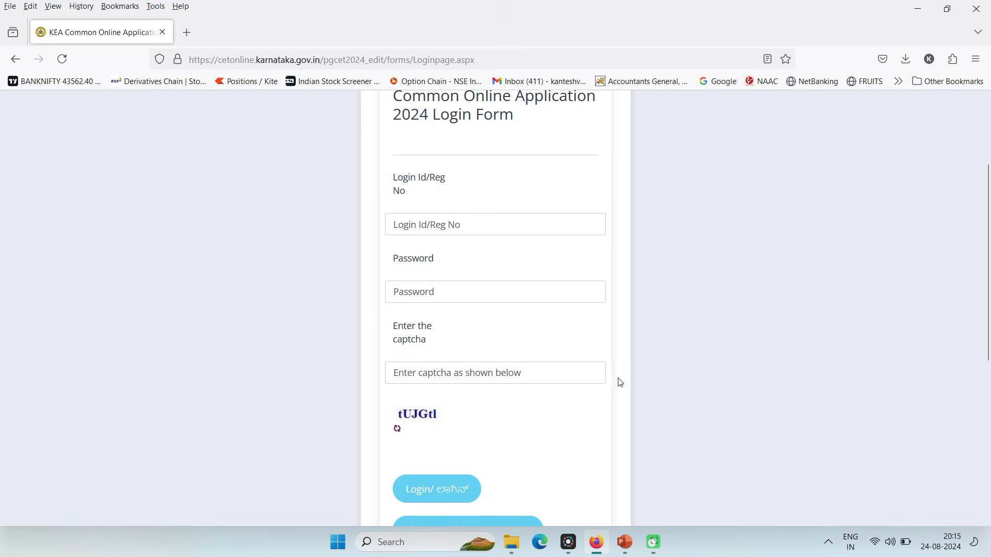
{"action": "scroll", "coordinate": [630, 370], "scroll_direction": "up", "scroll_amount": 1}
{"action": "scroll", "coordinate": [627, 415], "scroll_direction": "down", "scroll_amount": 1}
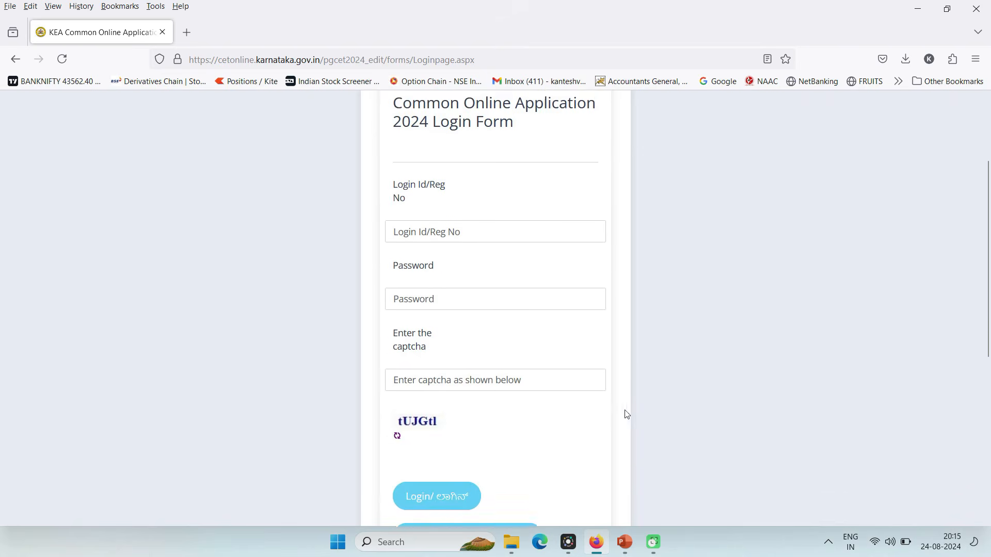
{"action": "scroll", "coordinate": [604, 475], "scroll_direction": "down", "scroll_amount": 1}
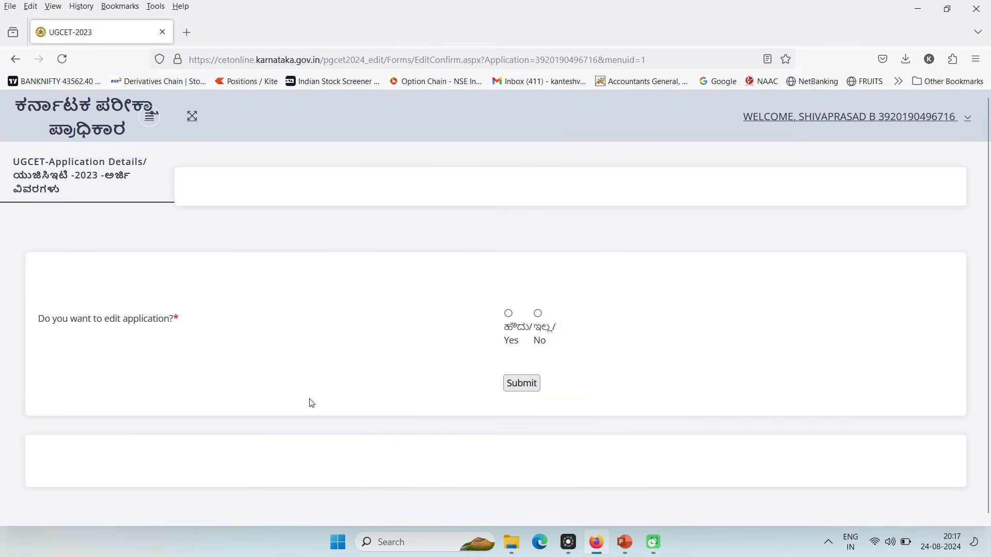
Choose Yes for editing the application and confirm the submission
{"action": "key", "text": "ctrl+2"}
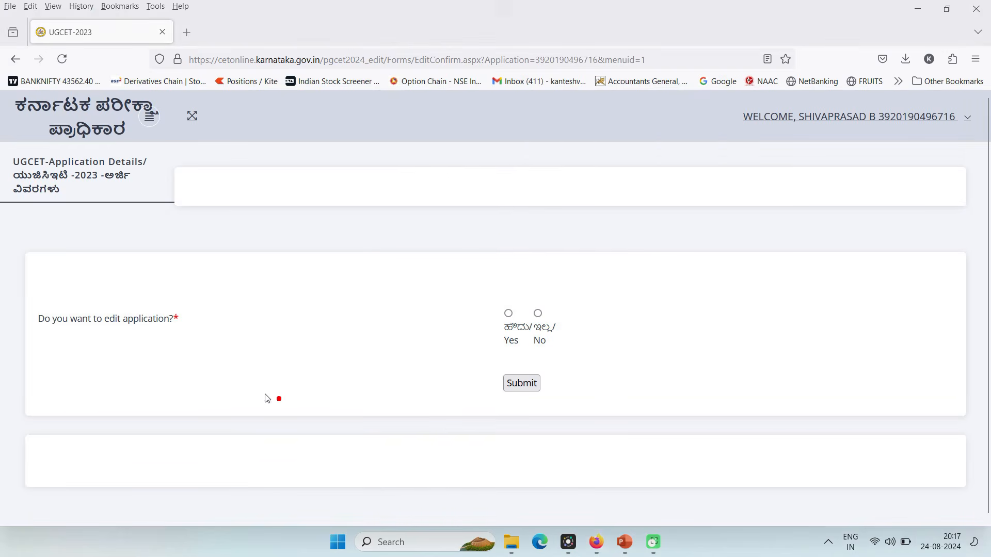
{"action": "left_click_drag", "start_coordinate": [85, 340], "coordinate": [140, 321]}
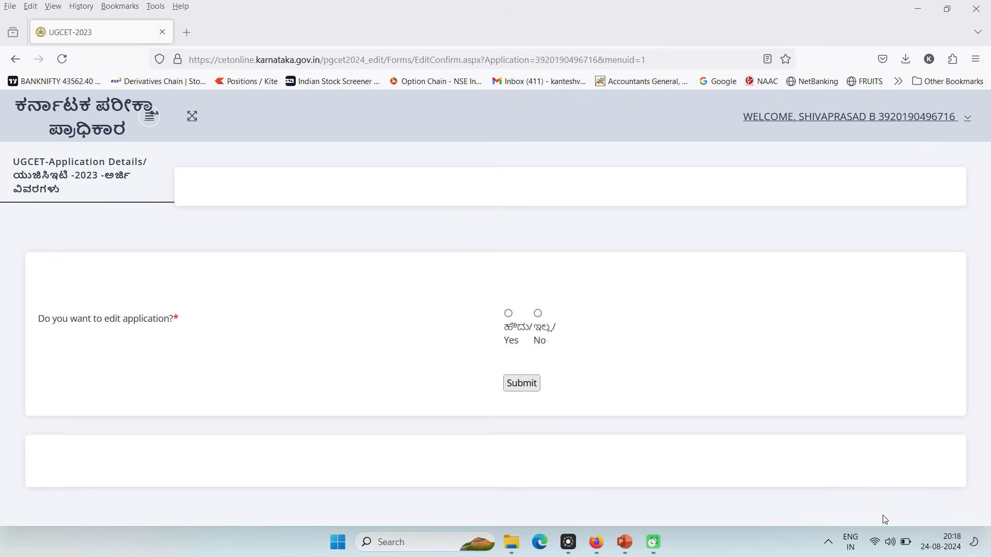
{"action": "left_click", "coordinate": [509, 314]}
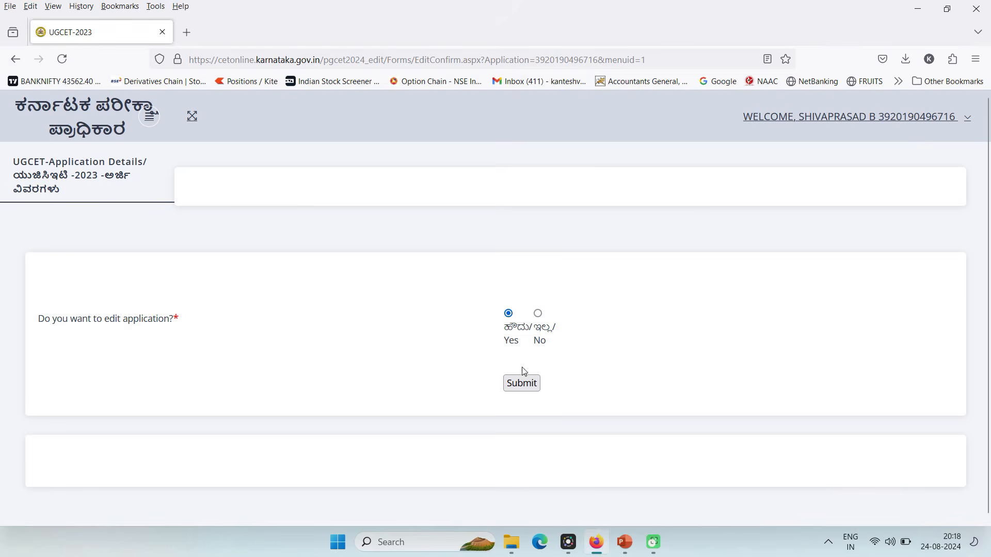
{"action": "left_click", "coordinate": [522, 382]}
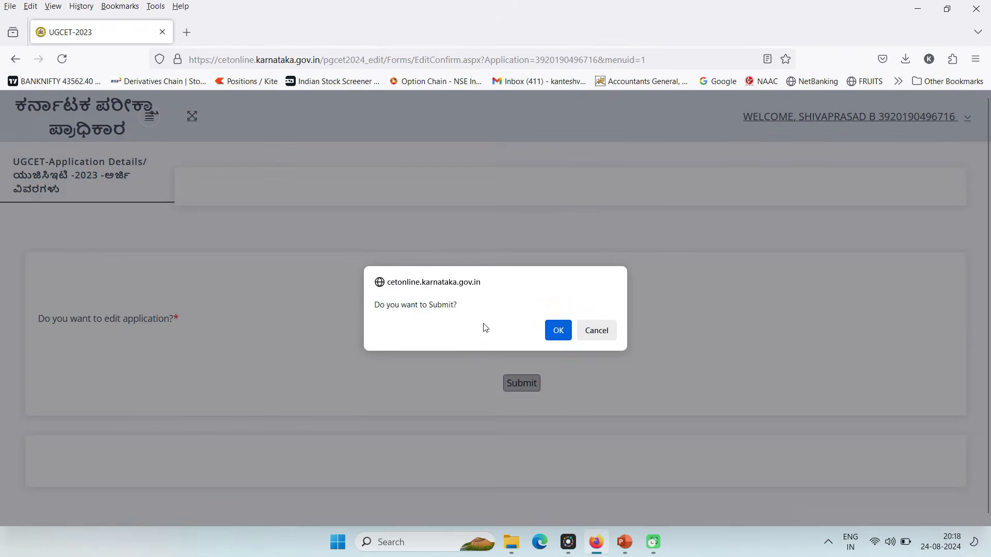
{"action": "left_click", "coordinate": [560, 332]}
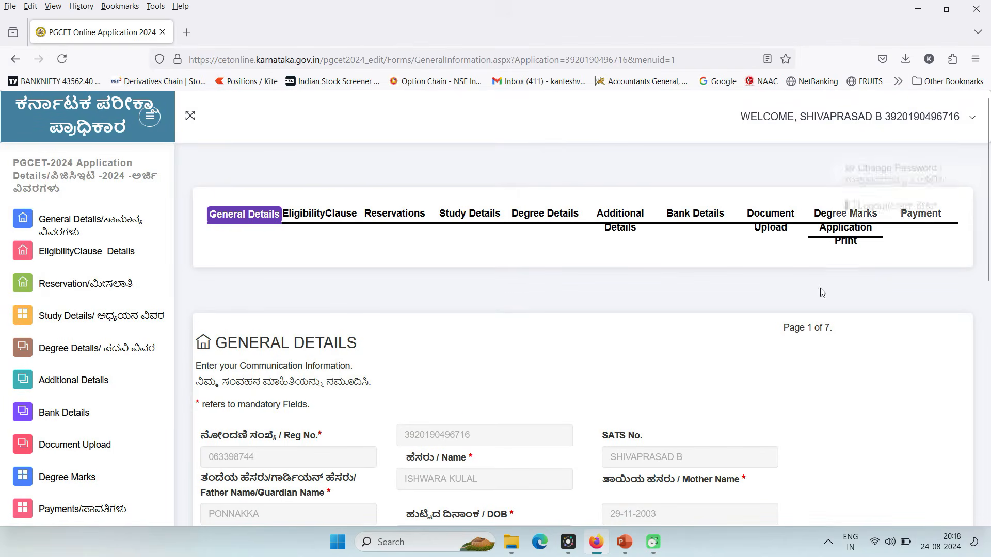
Examine the list of application sections, including study details, degree details, bank details, degree marks and payments
{"action": "scroll", "coordinate": [87, 331], "scroll_direction": "down", "scroll_amount": 2}
{"action": "scroll", "coordinate": [84, 243], "scroll_direction": "up", "scroll_amount": 2}
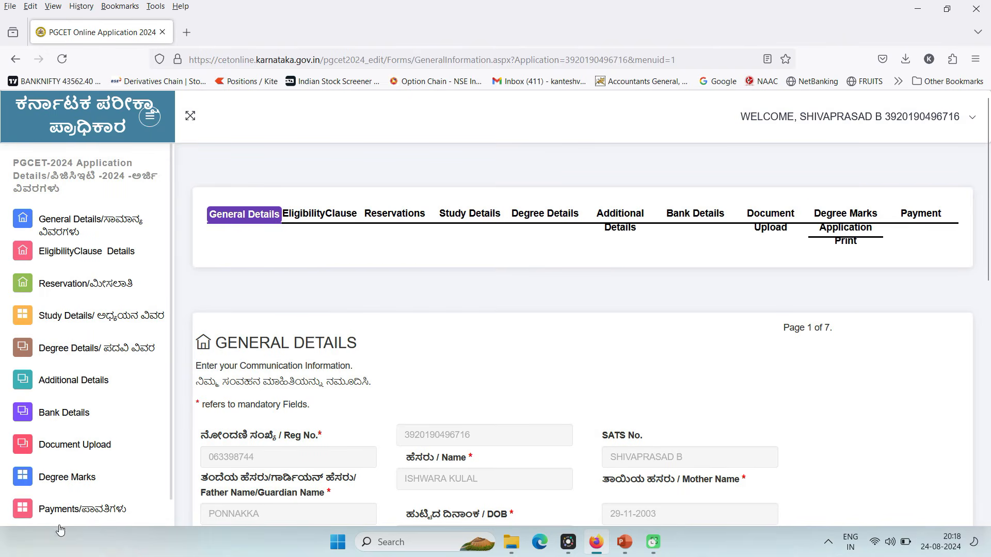
{"action": "scroll", "coordinate": [83, 351], "scroll_direction": "down", "scroll_amount": 2}
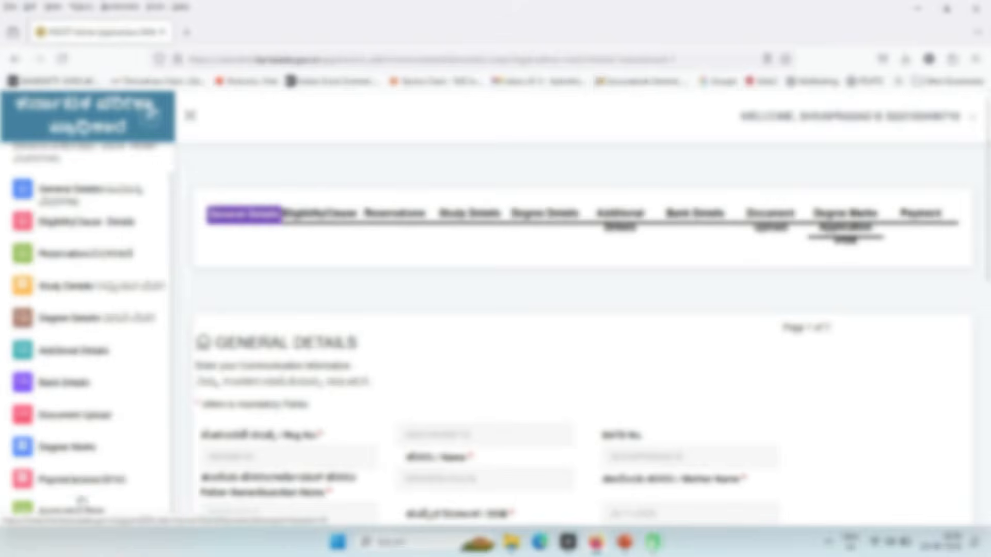
{"action": "scroll", "coordinate": [77, 353], "scroll_direction": "down", "scroll_amount": 4}
{"action": "scroll", "coordinate": [94, 296], "scroll_direction": "up", "scroll_amount": 5}
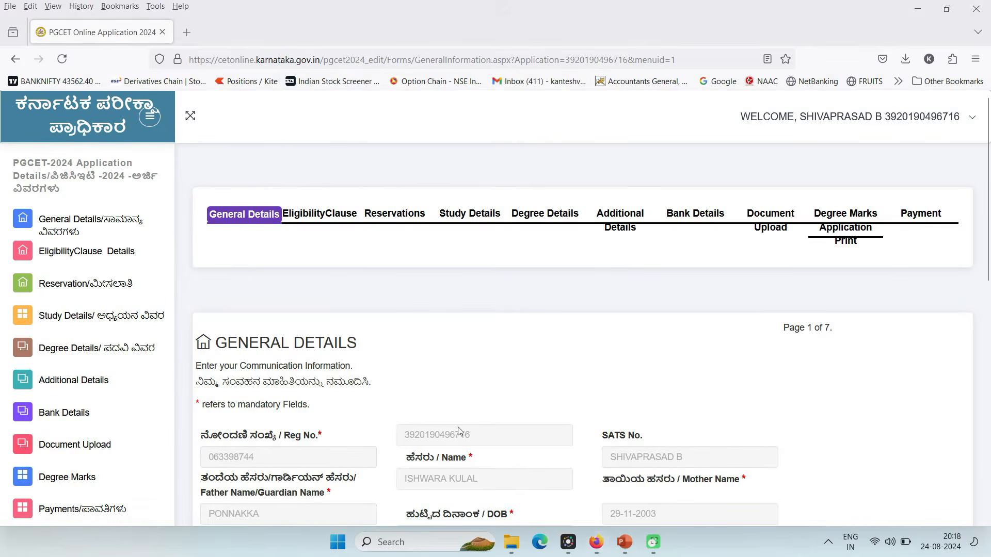
{"action": "mouse_move", "coordinate": [61, 352]}
{"action": "left_mouse_down"}
{"action": "mouse_move", "coordinate": [106, 333]}
{"action": "mouse_move", "coordinate": [115, 311]}
{"action": "left_mouse_up"}
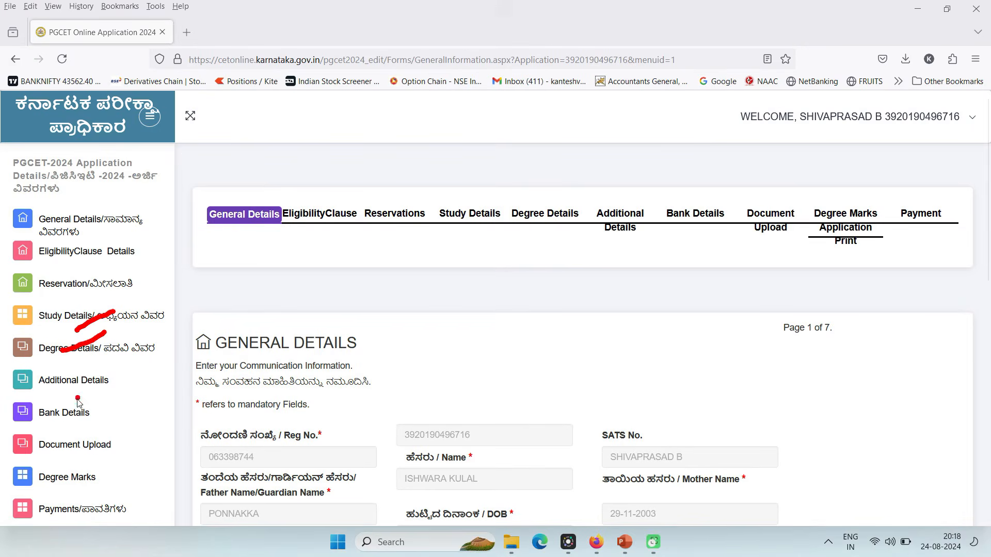
{"action": "left_click_drag", "start_coordinate": [75, 424], "coordinate": [105, 418]}
{"action": "left_click_drag", "start_coordinate": [71, 492], "coordinate": [118, 474]}
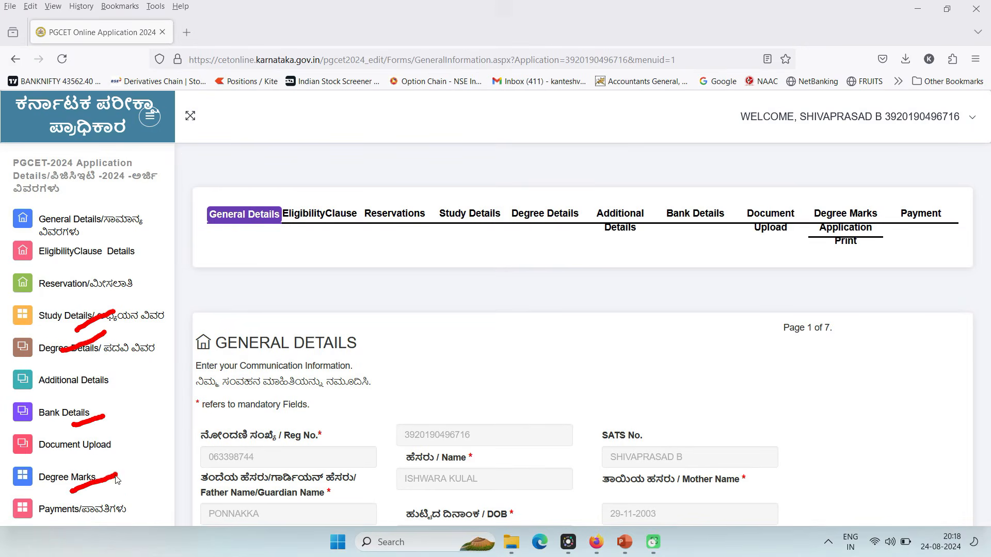
{"action": "left_click_drag", "start_coordinate": [98, 522], "coordinate": [145, 500]}
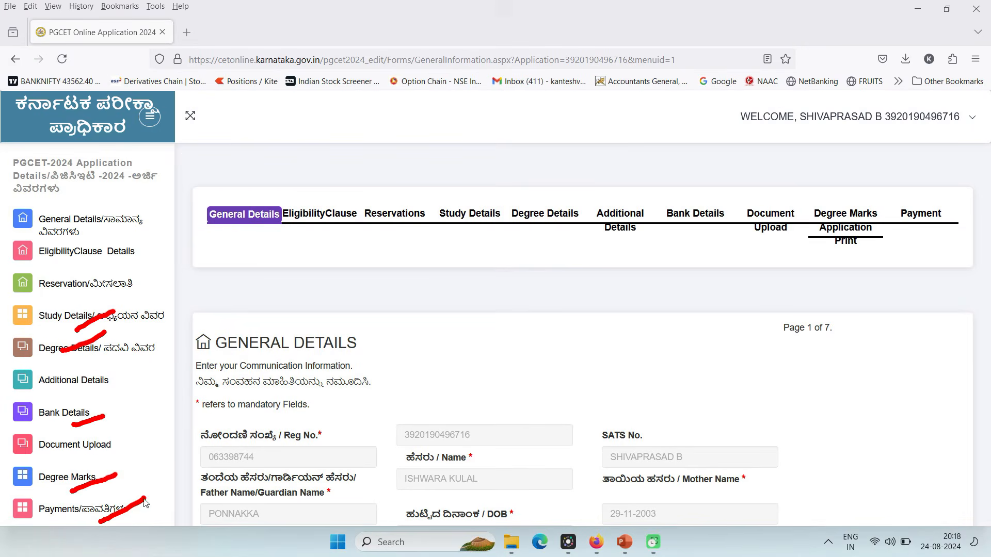
{"action": "left_click", "coordinate": [887, 518]}
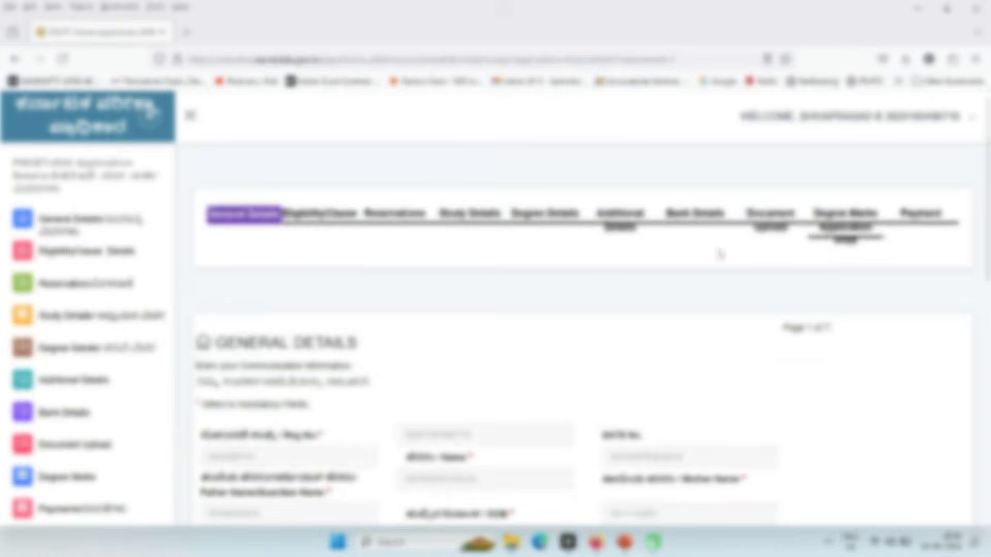
Review the candidate's personal, contact, address, qualification and religion entries on the General Details page
{"action": "scroll", "coordinate": [675, 367], "scroll_direction": "down", "scroll_amount": 10}
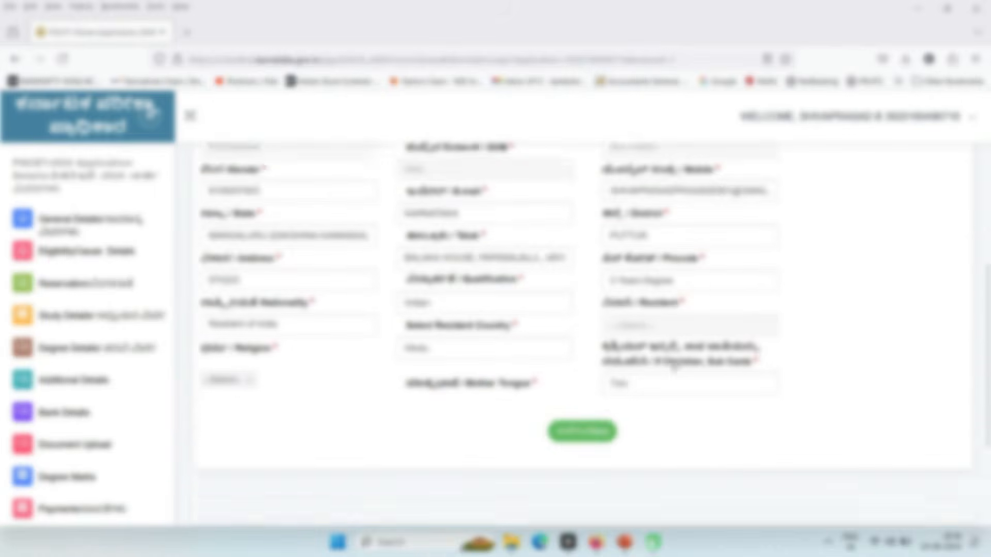
{"action": "scroll", "coordinate": [593, 343], "scroll_direction": "up", "scroll_amount": 10}
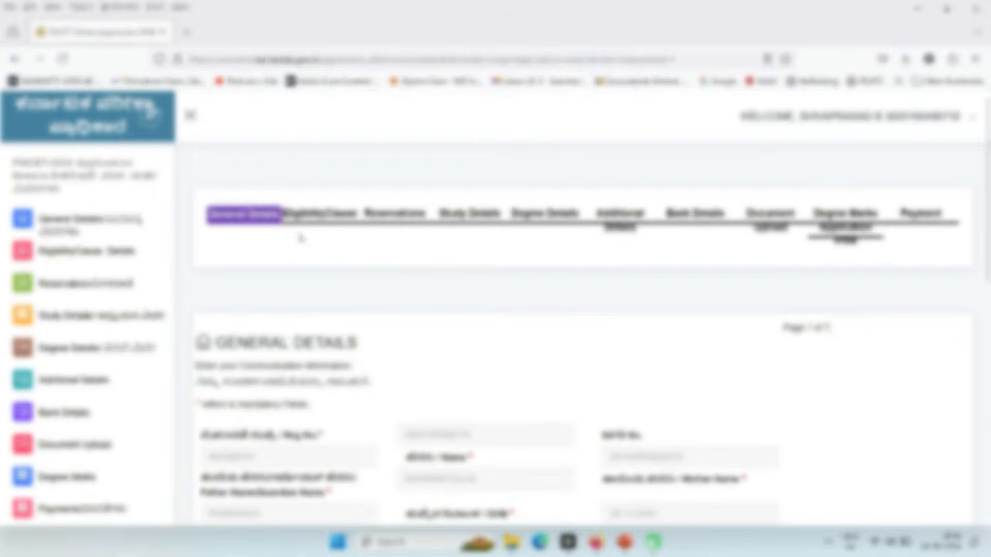
{"action": "scroll", "coordinate": [346, 266], "scroll_direction": "down", "scroll_amount": 3}
{"action": "scroll", "coordinate": [740, 331], "scroll_direction": "down", "scroll_amount": 3}
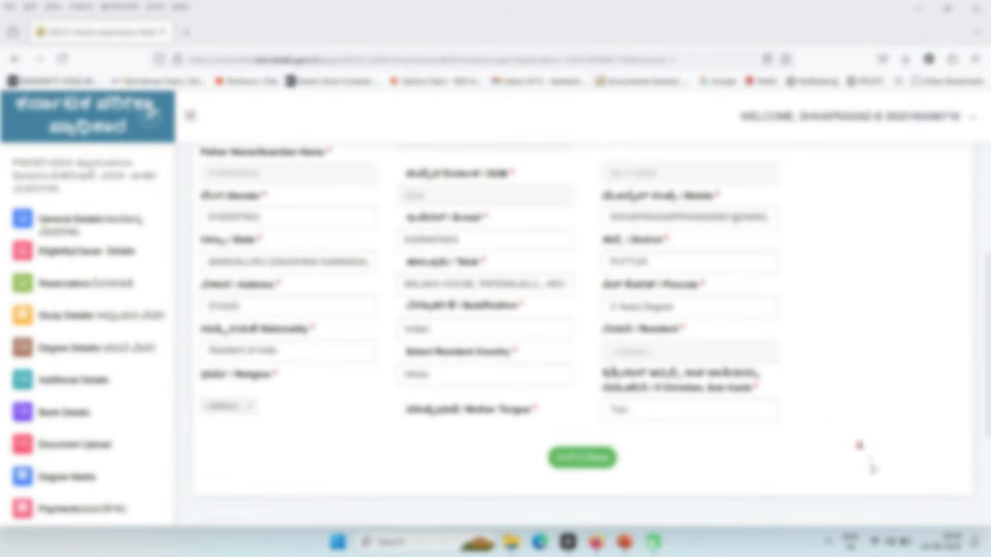
{"action": "scroll", "coordinate": [656, 310], "scroll_direction": "up", "scroll_amount": 4}
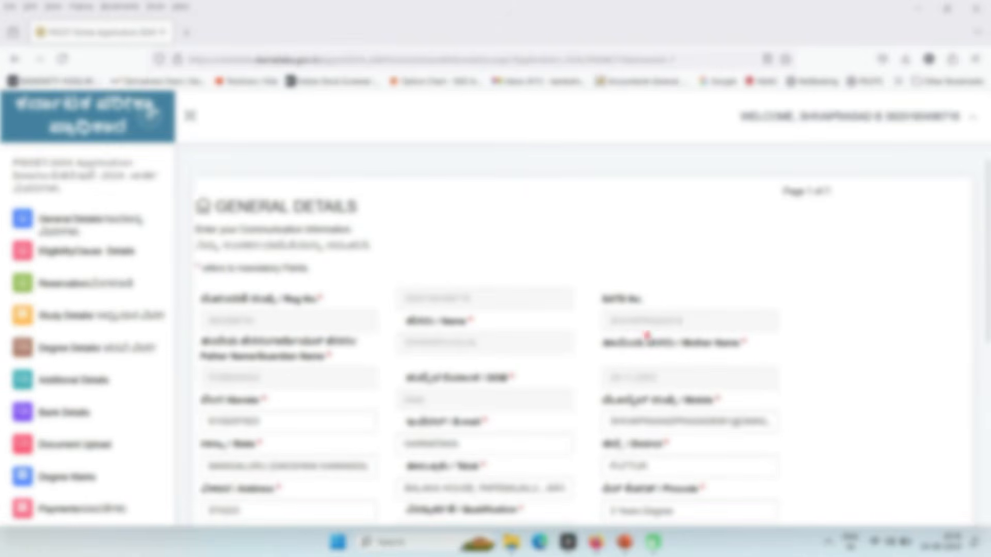
{"action": "left_click_drag", "start_coordinate": [645, 336], "coordinate": [689, 312]}
{"action": "left_click_drag", "start_coordinate": [520, 311], "coordinate": [545, 293]}
{"action": "left_click_drag", "start_coordinate": [471, 346], "coordinate": [540, 335]}
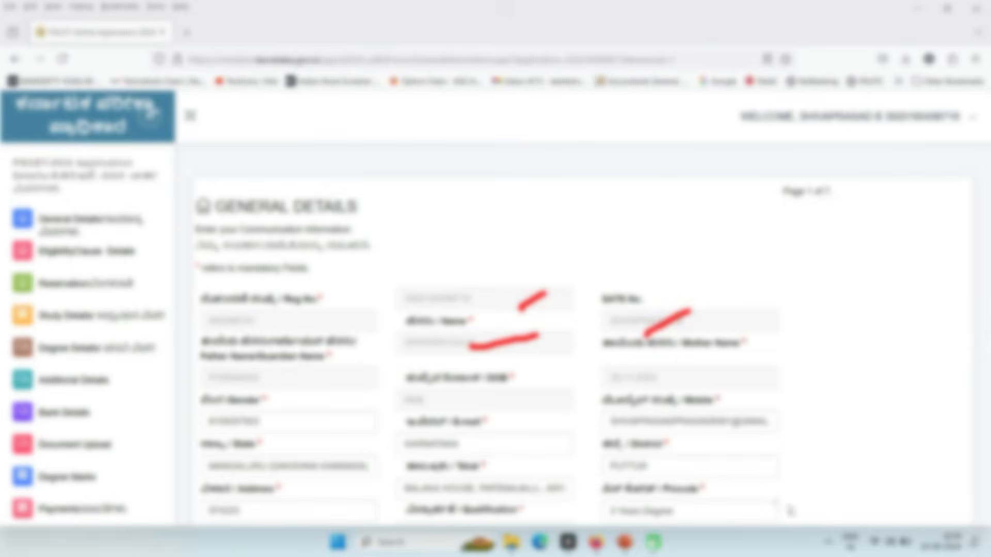
{"action": "left_click", "coordinate": [892, 521]}
{"action": "scroll", "coordinate": [744, 427], "scroll_direction": "down", "scroll_amount": 3}
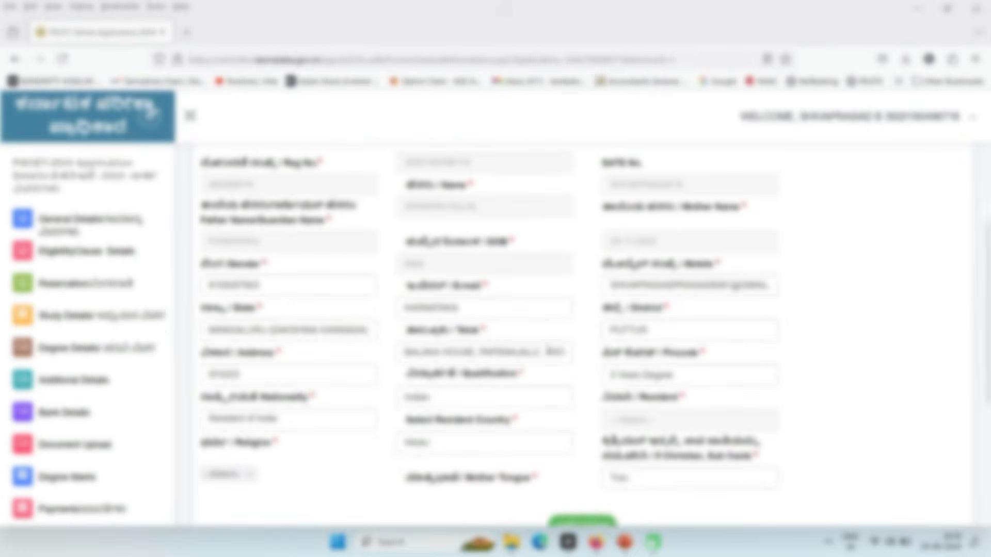
{"action": "scroll", "coordinate": [568, 351], "scroll_direction": "down", "scroll_amount": 2}
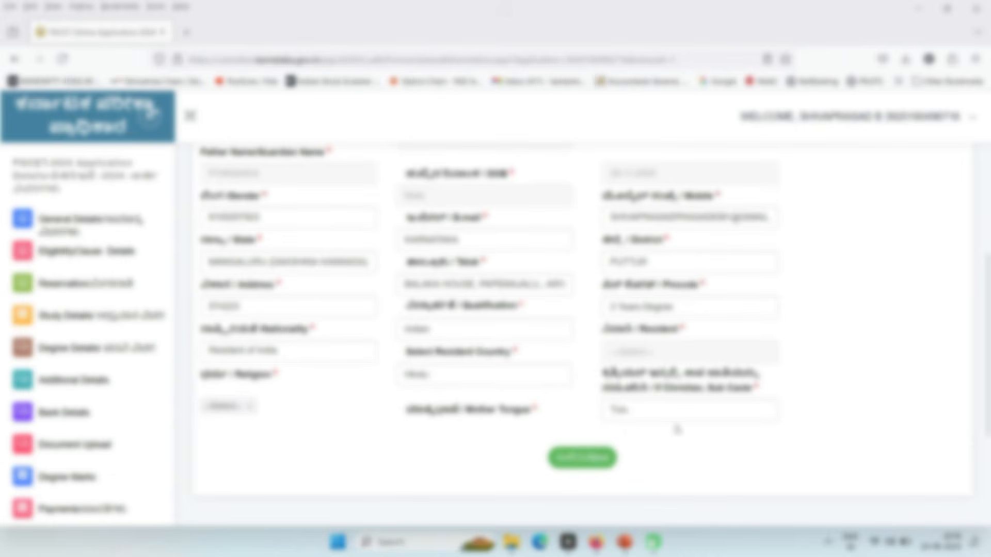
Save the general details and proceed to the PUC / 12th Study Details page
{"action": "left_click", "coordinate": [597, 462]}
{"action": "left_click", "coordinate": [610, 267]}
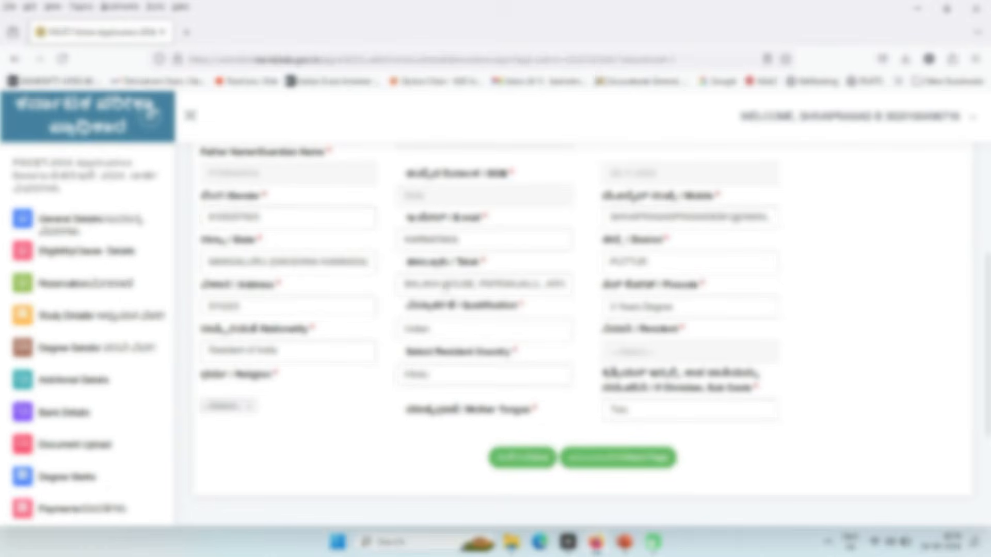
{"action": "left_click", "coordinate": [641, 461]}
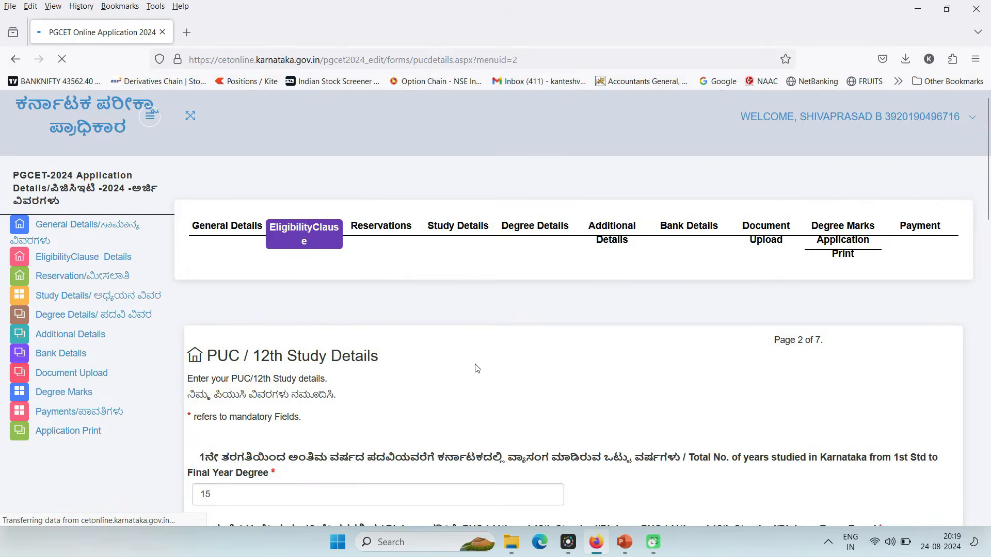
Review and save the PUC / 12th study and eligibility clause details, and proceed to the Reservations page
{"action": "scroll", "coordinate": [398, 269], "scroll_direction": "down", "scroll_amount": 12}
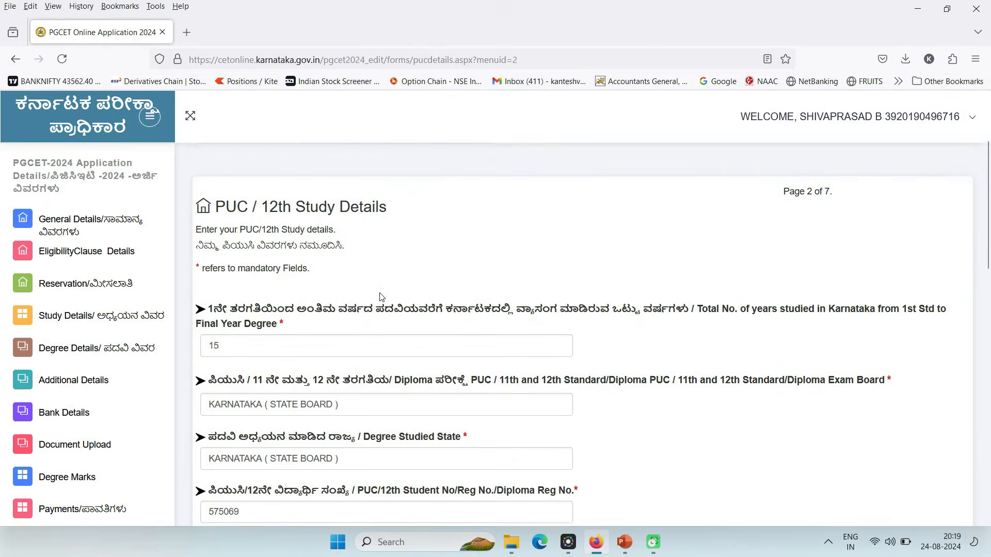
{"action": "scroll", "coordinate": [340, 353], "scroll_direction": "down", "scroll_amount": 4}
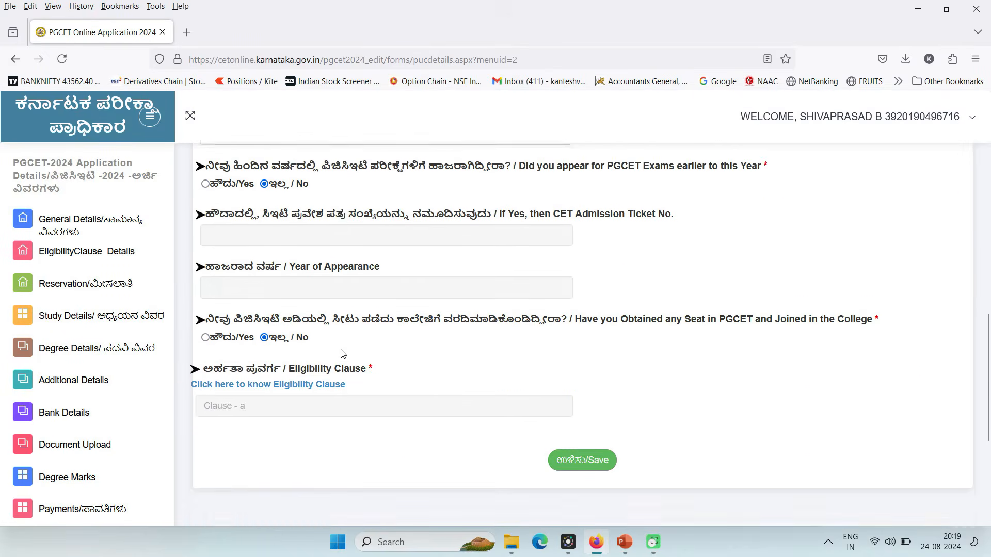
{"action": "scroll", "coordinate": [320, 373], "scroll_direction": "down", "scroll_amount": 3}
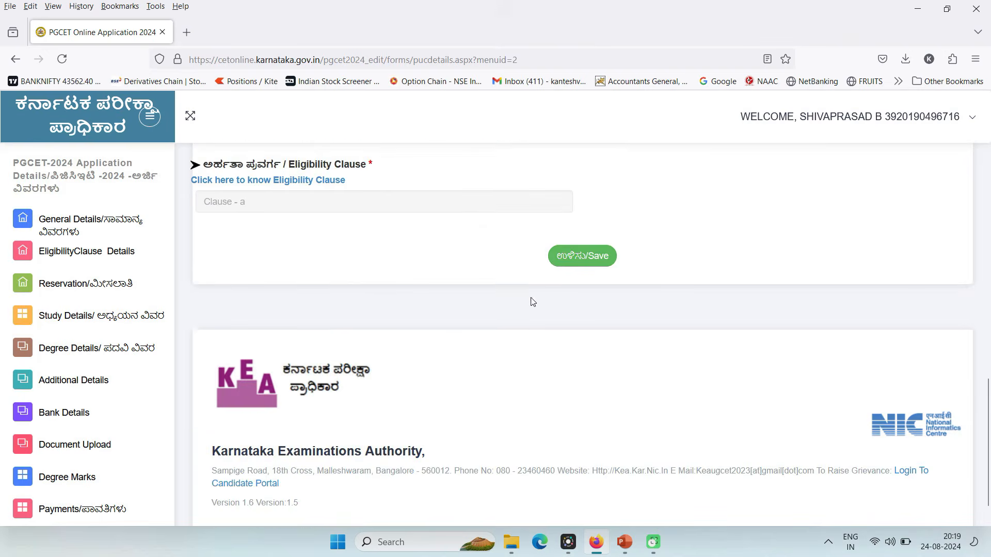
{"action": "left_click", "coordinate": [576, 273]}
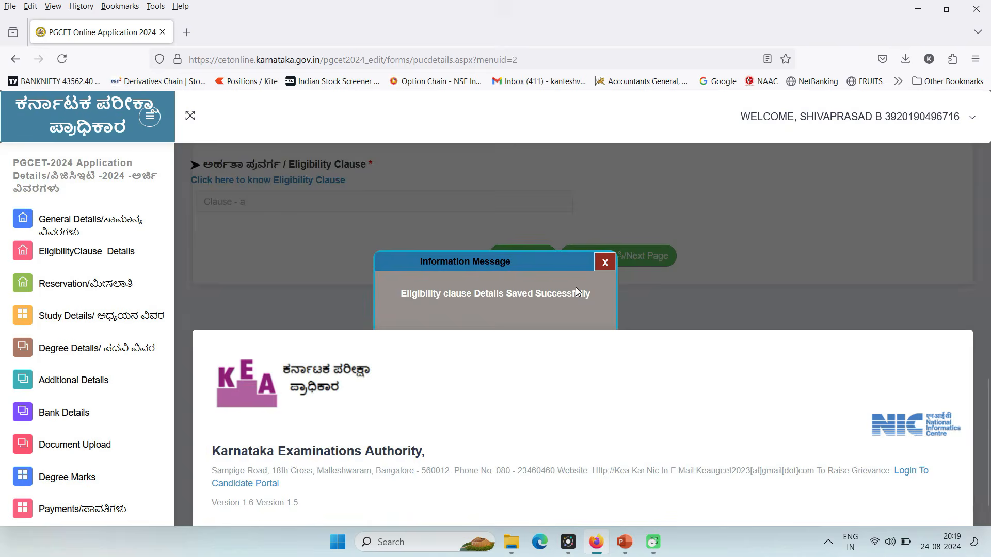
{"action": "left_click", "coordinate": [605, 261]}
{"action": "left_click", "coordinate": [633, 257]}
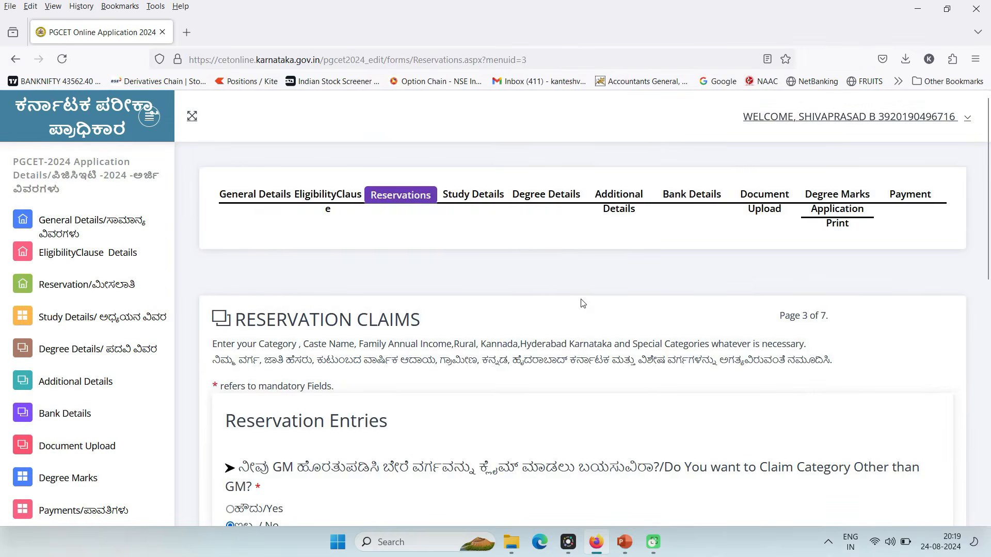
Answer No to claiming special categories (EX-DEFENCE, PH), save the reservation claims and proceed to the Study Details page
{"action": "scroll", "coordinate": [583, 303], "scroll_direction": "down", "scroll_amount": 4}
{"action": "scroll", "coordinate": [582, 303], "scroll_direction": "down", "scroll_amount": 4}
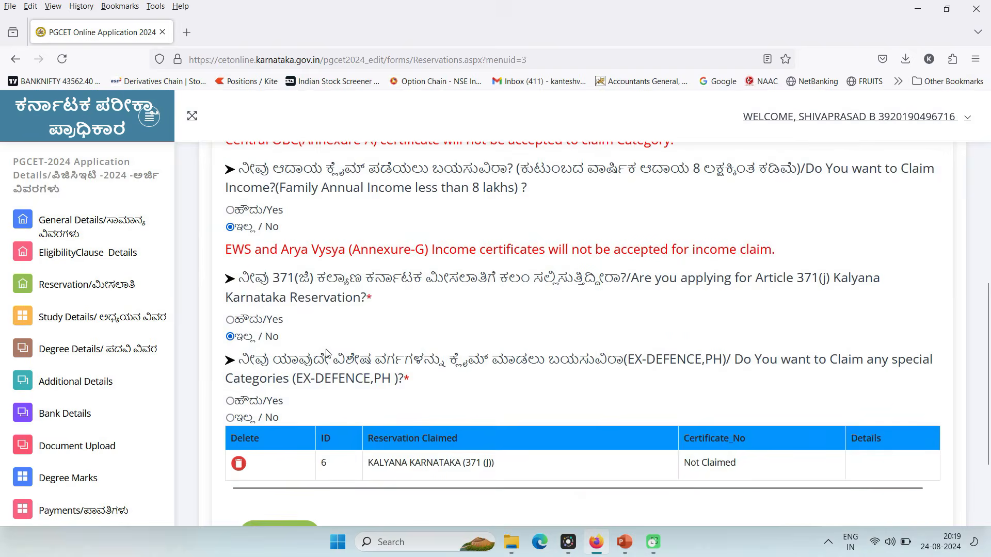
{"action": "left_click", "coordinate": [230, 418]}
{"action": "scroll", "coordinate": [289, 403], "scroll_direction": "down", "scroll_amount": 3}
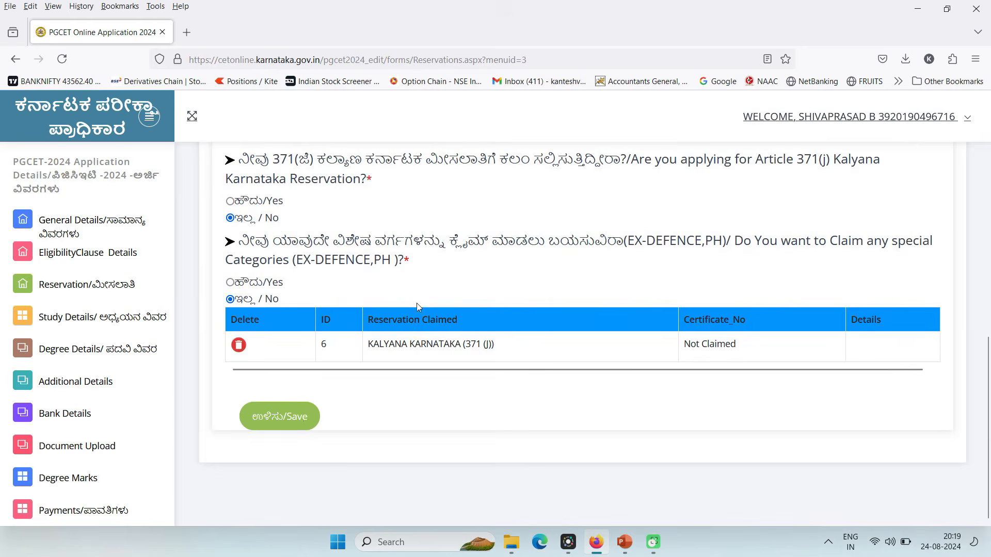
{"action": "left_click", "coordinate": [295, 422]}
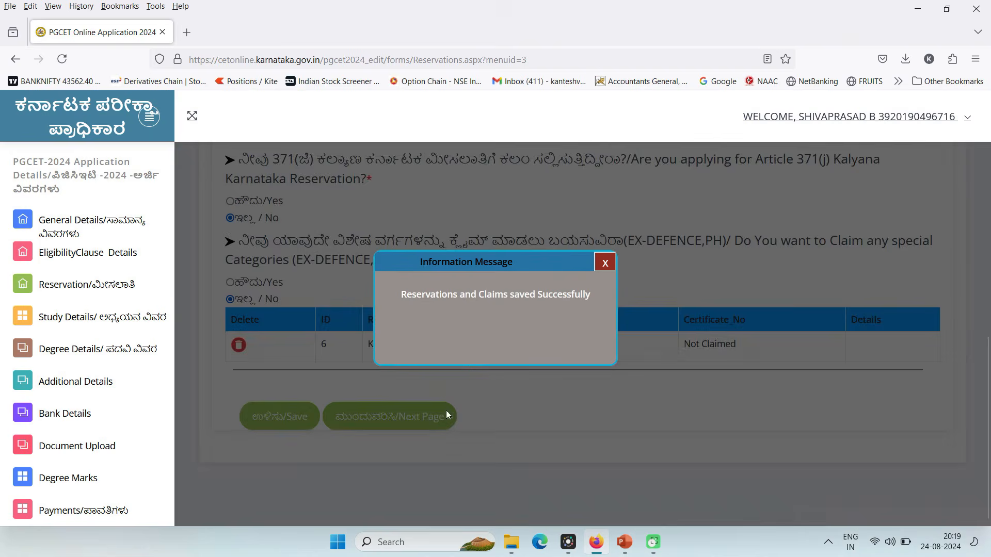
{"action": "left_click", "coordinate": [605, 264]}
{"action": "left_click", "coordinate": [431, 419]}
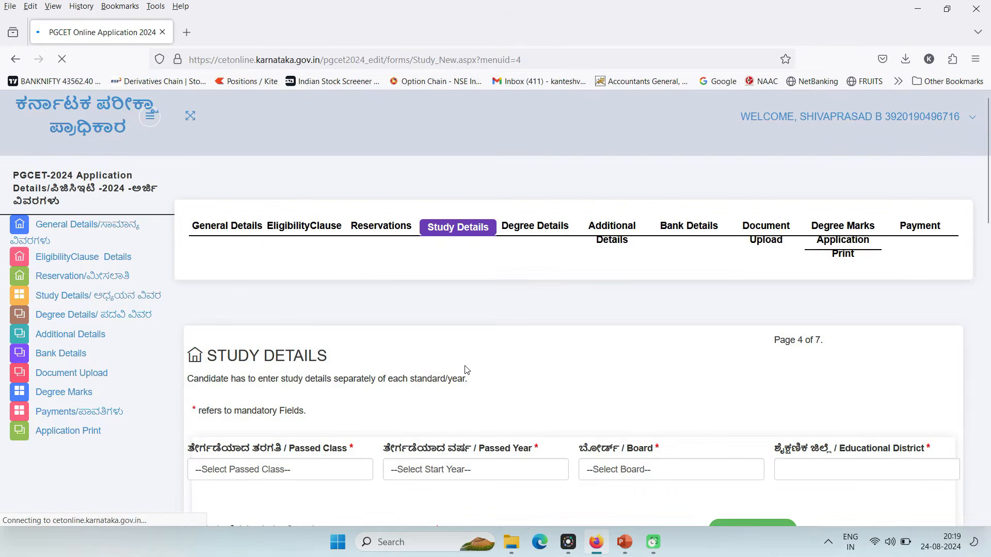
Review the listed study years from class 1 to the 3rd year degree and proceed to the Degree Details page
{"action": "scroll", "coordinate": [480, 341], "scroll_direction": "down", "scroll_amount": 3}
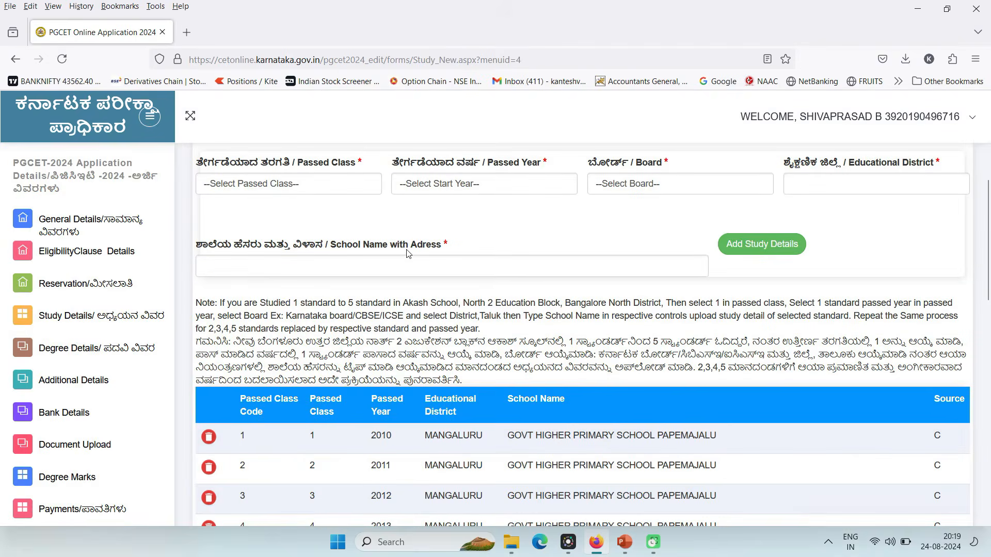
{"action": "scroll", "coordinate": [464, 248], "scroll_direction": "down", "scroll_amount": 15}
{"action": "scroll", "coordinate": [461, 341], "scroll_direction": "up", "scroll_amount": 13}
{"action": "scroll", "coordinate": [538, 357], "scroll_direction": "down", "scroll_amount": 10}
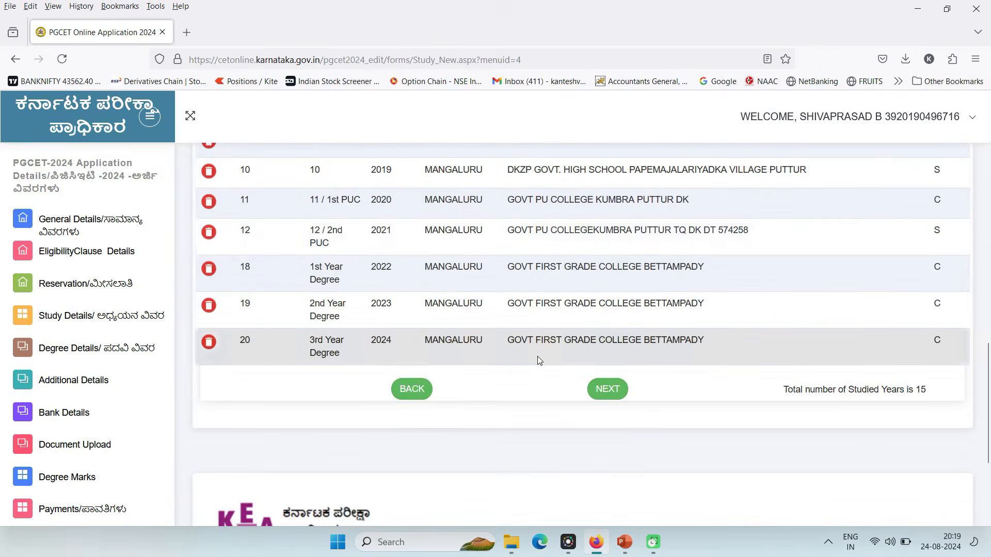
{"action": "scroll", "coordinate": [537, 356], "scroll_direction": "up", "scroll_amount": 10}
{"action": "scroll", "coordinate": [540, 360], "scroll_direction": "down", "scroll_amount": 13}
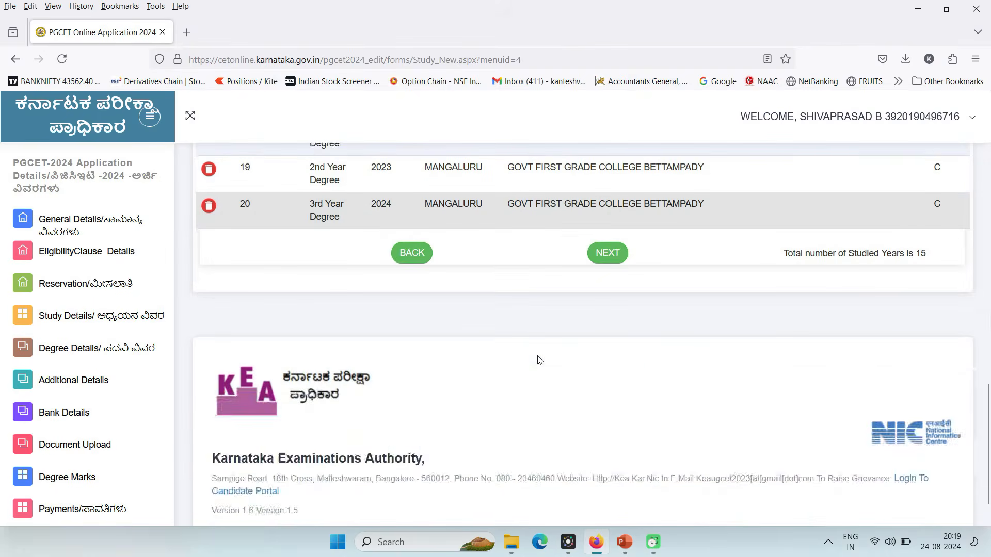
{"action": "scroll", "coordinate": [540, 359], "scroll_direction": "up", "scroll_amount": 15}
{"action": "scroll", "coordinate": [537, 349], "scroll_direction": "down", "scroll_amount": 5}
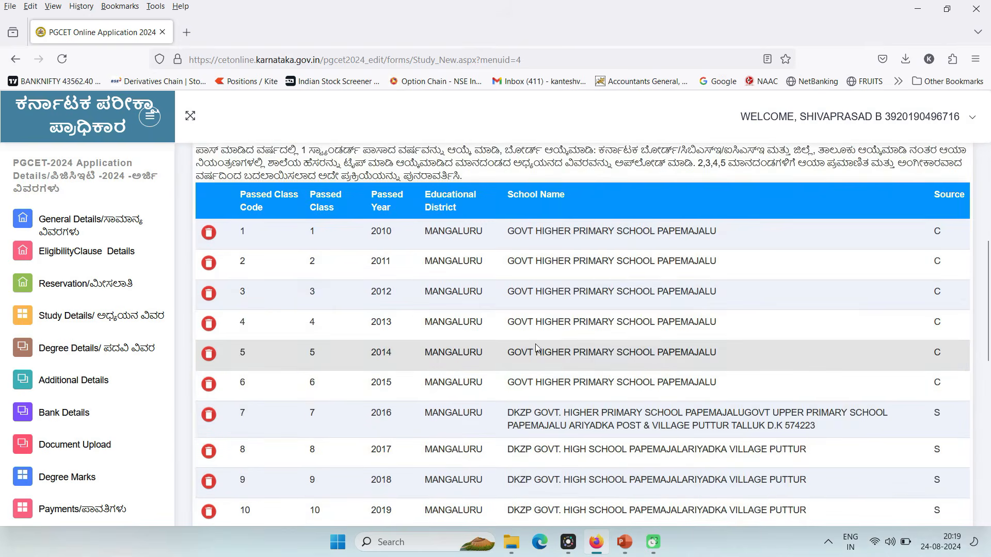
{"action": "scroll", "coordinate": [535, 347], "scroll_direction": "down", "scroll_amount": 6}
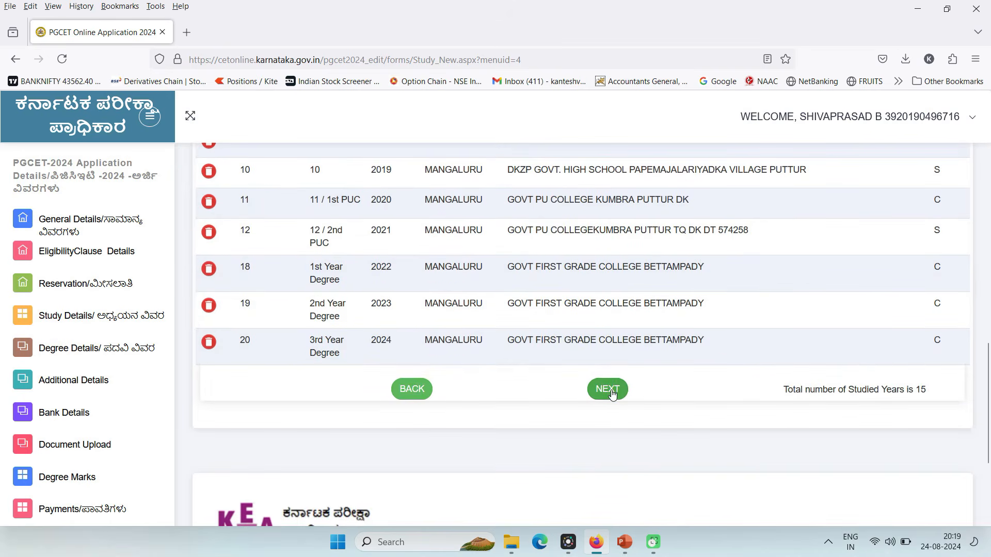
{"action": "left_click", "coordinate": [610, 390]}
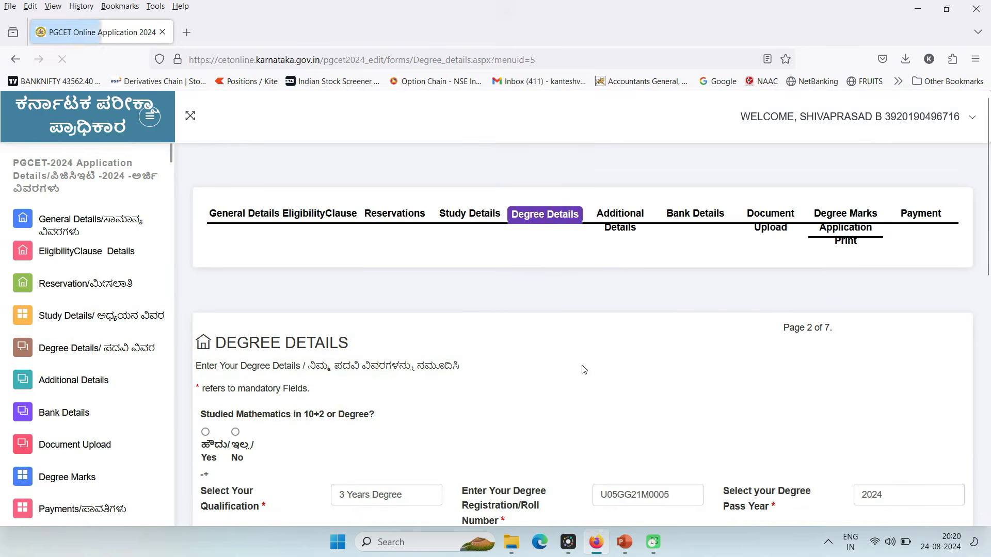
Answer No to having studied Mathematics in 10+2 or degree, save the degree details and proceed to the Additional Details page
{"action": "scroll", "coordinate": [582, 370], "scroll_direction": "down", "scroll_amount": 1}
{"action": "scroll", "coordinate": [584, 370], "scroll_direction": "down", "scroll_amount": 3}
{"action": "left_click", "coordinate": [235, 296]}
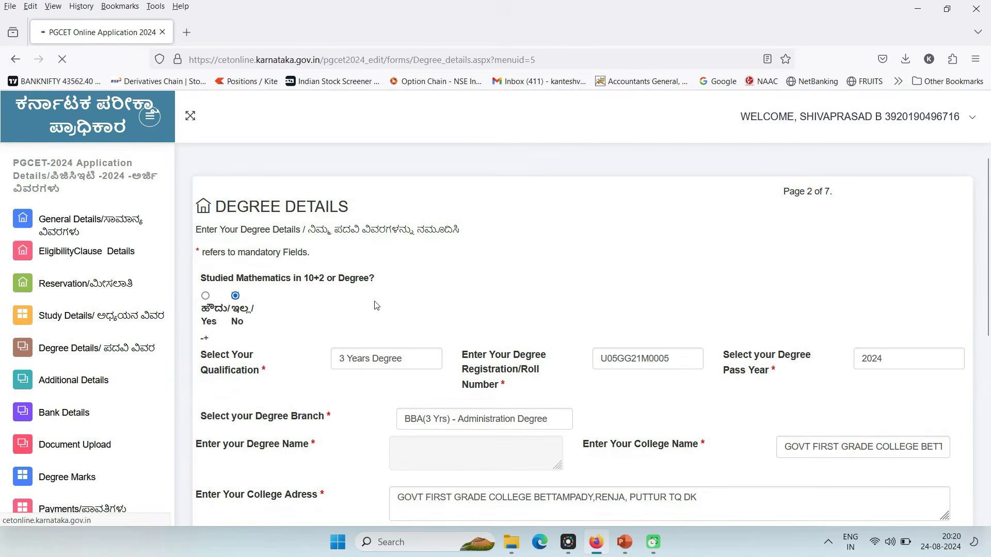
{"action": "scroll", "coordinate": [377, 305], "scroll_direction": "down", "scroll_amount": 3}
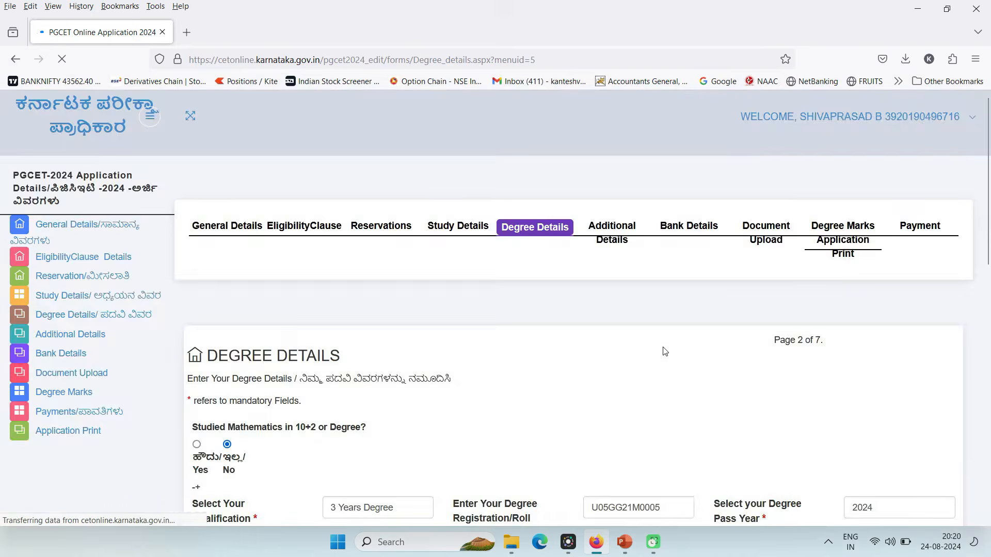
{"action": "scroll", "coordinate": [623, 336], "scroll_direction": "down", "scroll_amount": 5}
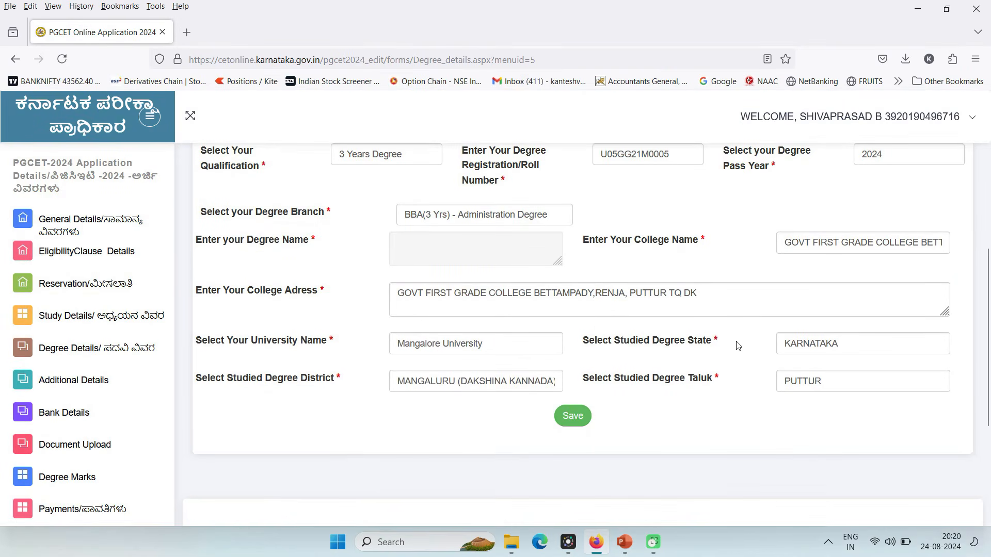
{"action": "scroll", "coordinate": [738, 346], "scroll_direction": "down", "scroll_amount": 2}
{"action": "left_click", "coordinate": [578, 354]}
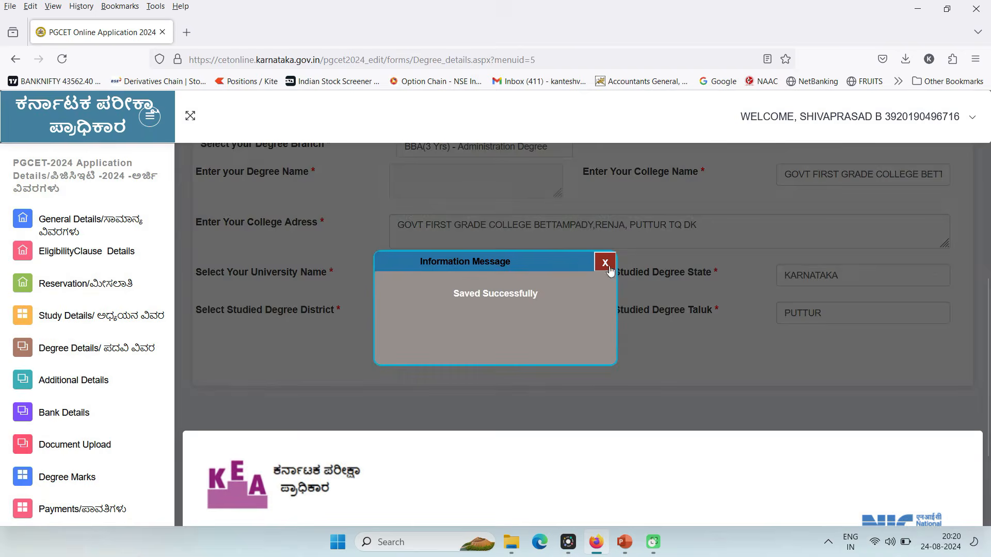
{"action": "left_click", "coordinate": [605, 264]}
{"action": "left_click", "coordinate": [594, 349]}
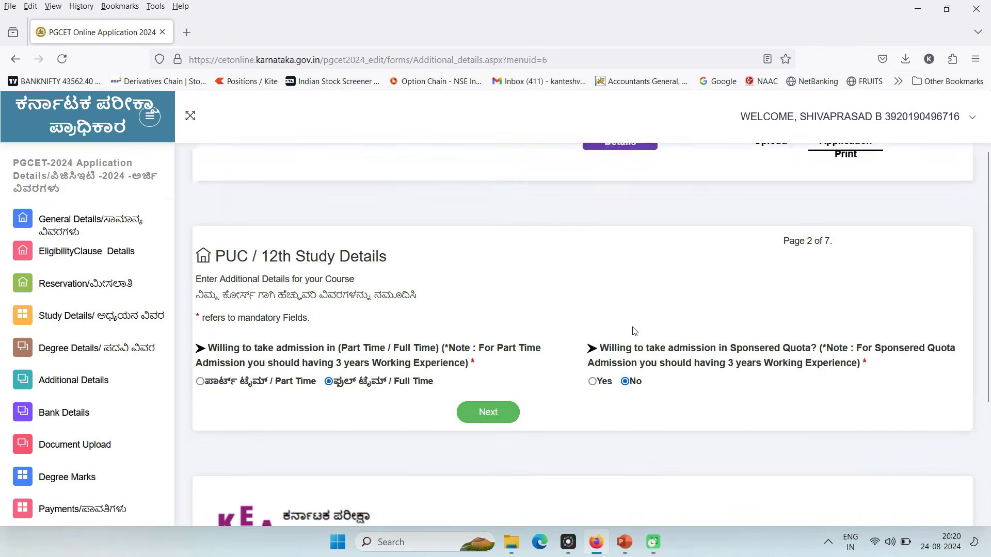
Leave the additional and bank details as entered and proceed to the Document Upload page
{"action": "scroll", "coordinate": [634, 331], "scroll_direction": "down", "scroll_amount": 1}
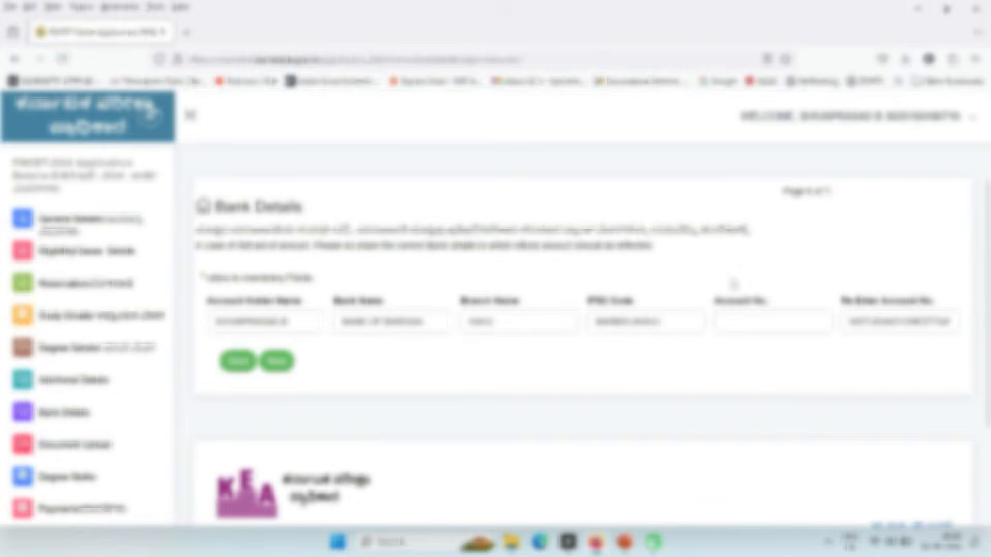
{"action": "left_click", "coordinate": [277, 361]}
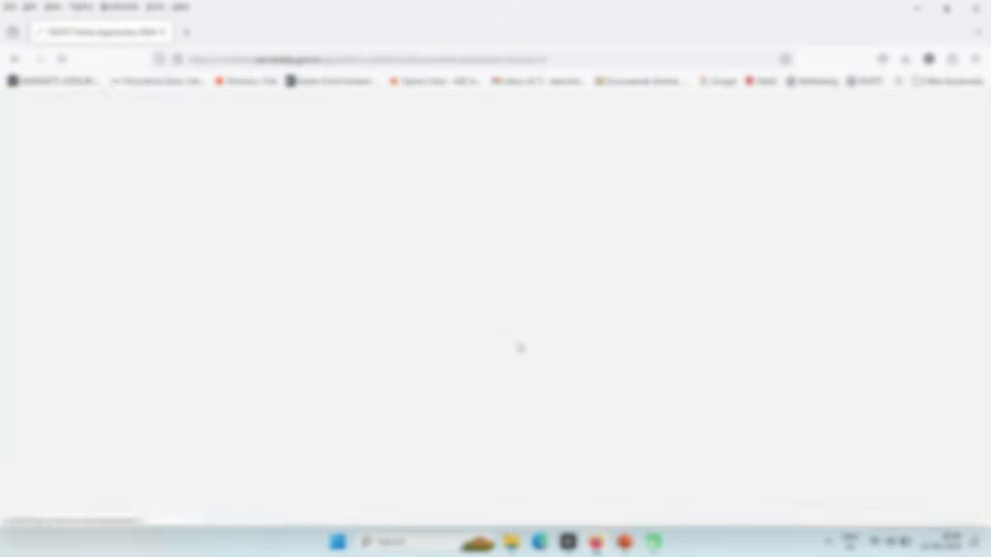
Review the list of uploaded marks cards, photos, signature and study certificates, and proceed to the Degree Marks page
{"action": "scroll", "coordinate": [520, 347], "scroll_direction": "down", "scroll_amount": 3}
{"action": "scroll", "coordinate": [520, 347], "scroll_direction": "up", "scroll_amount": 2}
{"action": "scroll", "coordinate": [514, 345], "scroll_direction": "down", "scroll_amount": 5}
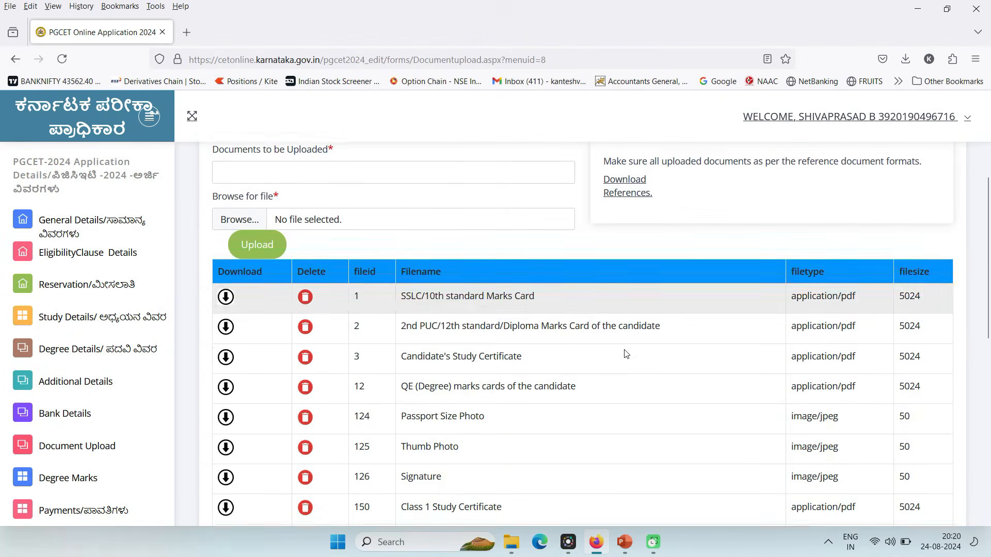
{"action": "scroll", "coordinate": [515, 345], "scroll_direction": "down", "scroll_amount": 3}
{"action": "scroll", "coordinate": [514, 338], "scroll_direction": "up", "scroll_amount": 7}
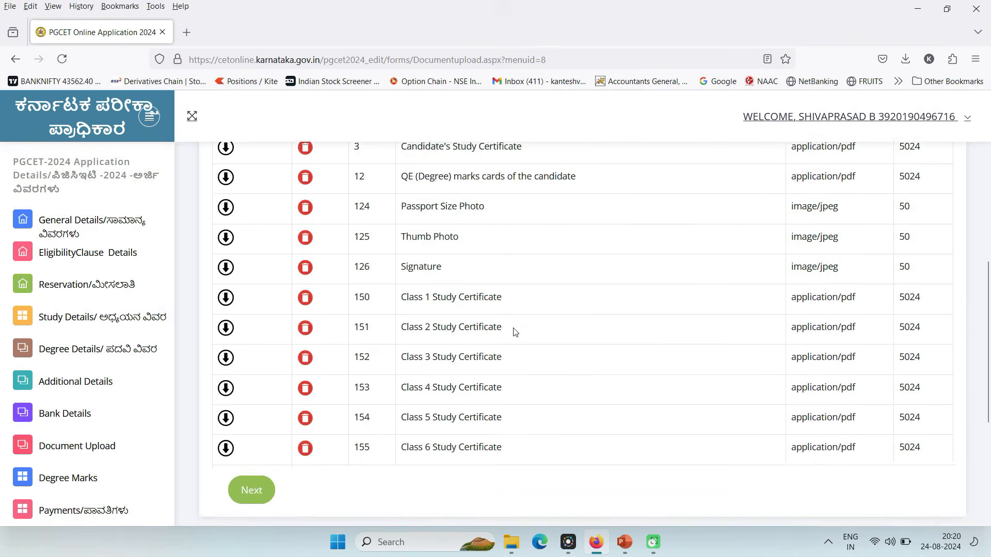
{"action": "scroll", "coordinate": [503, 330], "scroll_direction": "down", "scroll_amount": 7}
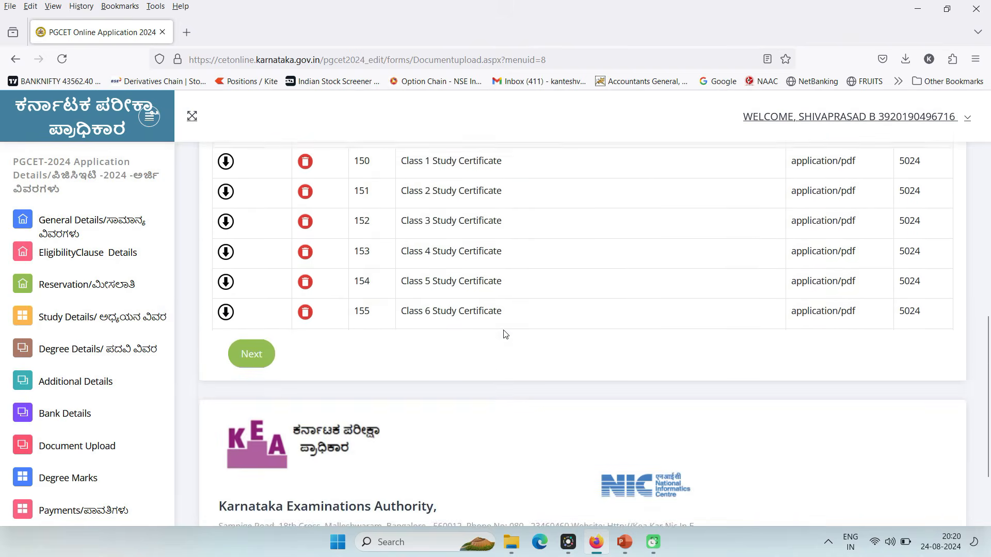
{"action": "scroll", "coordinate": [503, 330], "scroll_direction": "up", "scroll_amount": 3}
{"action": "scroll", "coordinate": [503, 329], "scroll_direction": "up", "scroll_amount": 2}
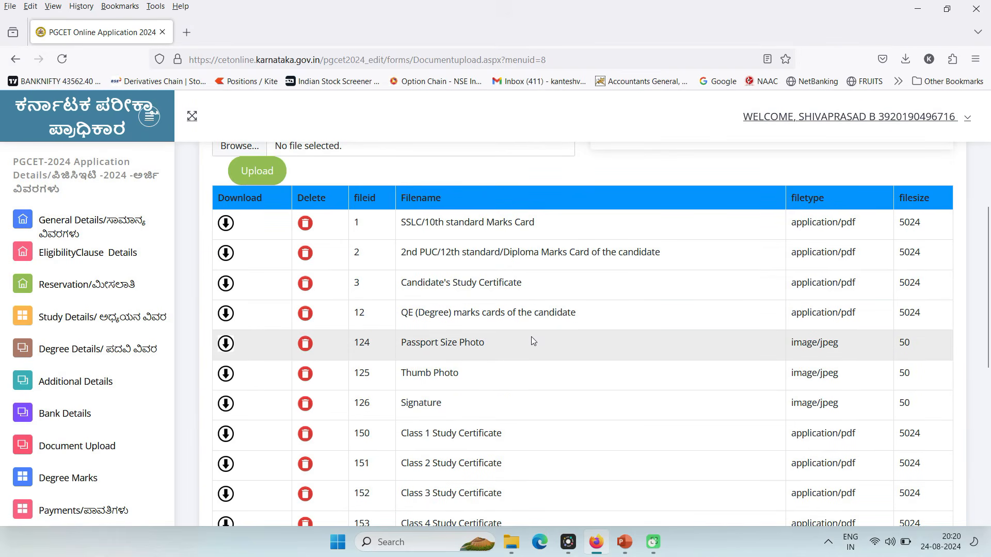
{"action": "scroll", "coordinate": [551, 371], "scroll_direction": "down", "scroll_amount": 3}
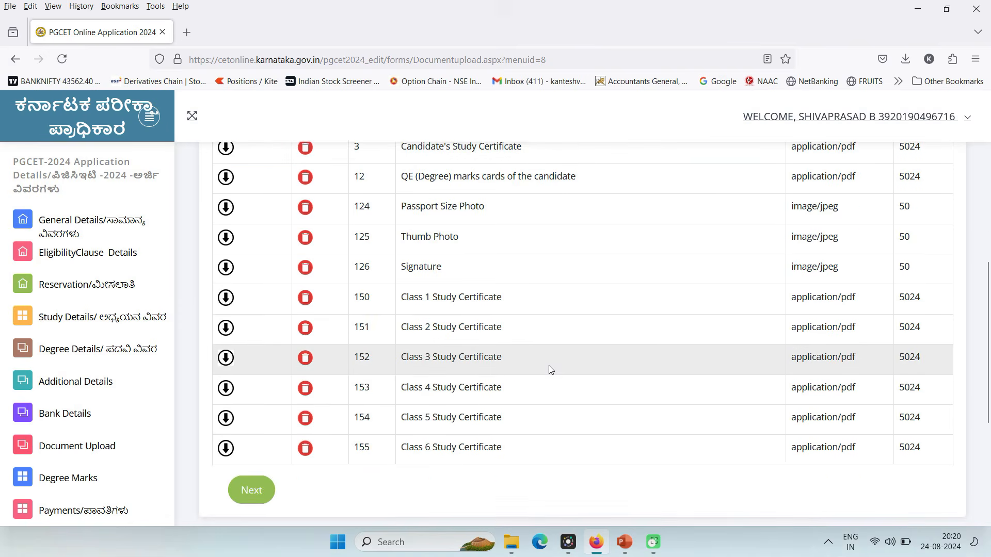
{"action": "scroll", "coordinate": [550, 370], "scroll_direction": "down", "scroll_amount": 2}
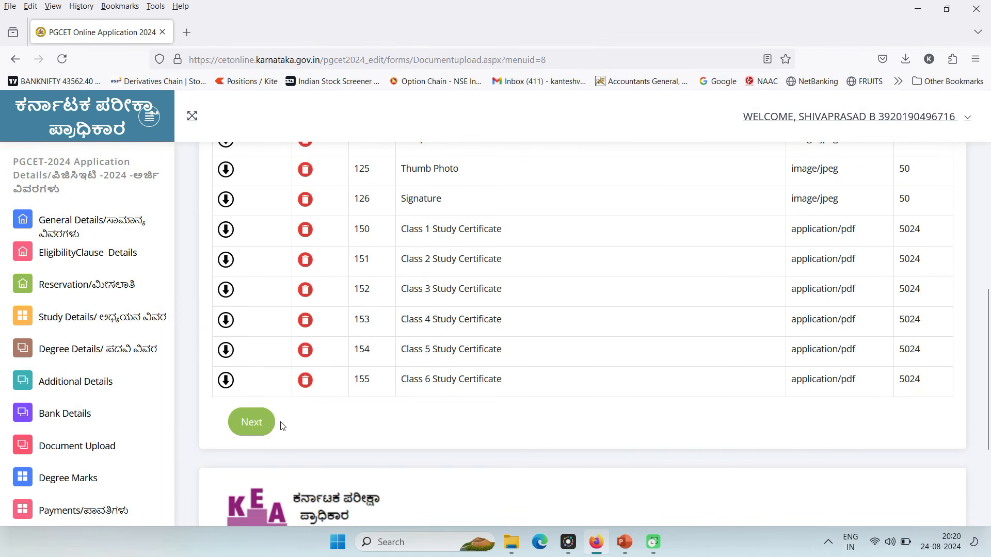
{"action": "left_click", "coordinate": [257, 430]}
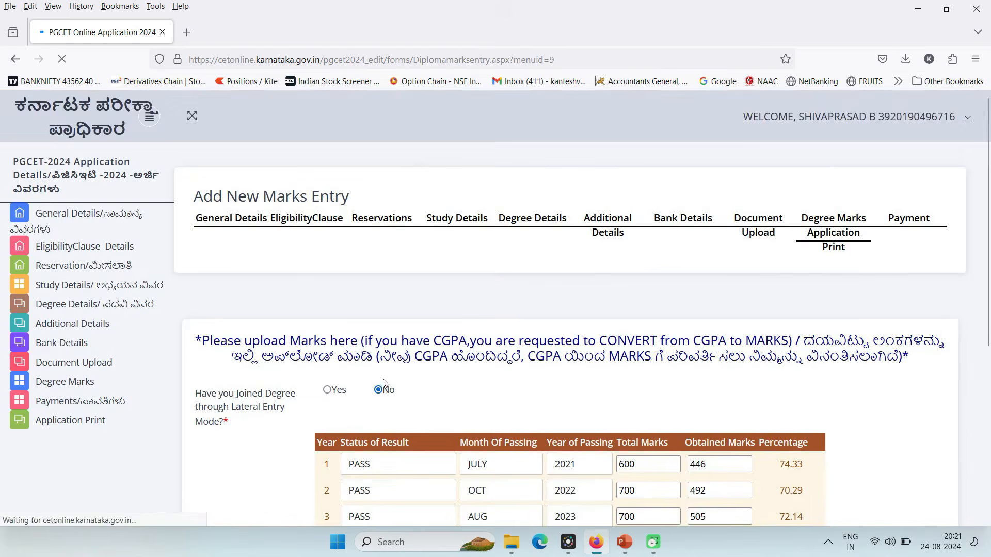
Set the total marks for year 1 and year 2 of the degree to 1400 each
{"action": "scroll", "coordinate": [488, 352], "scroll_direction": "down", "scroll_amount": 3}
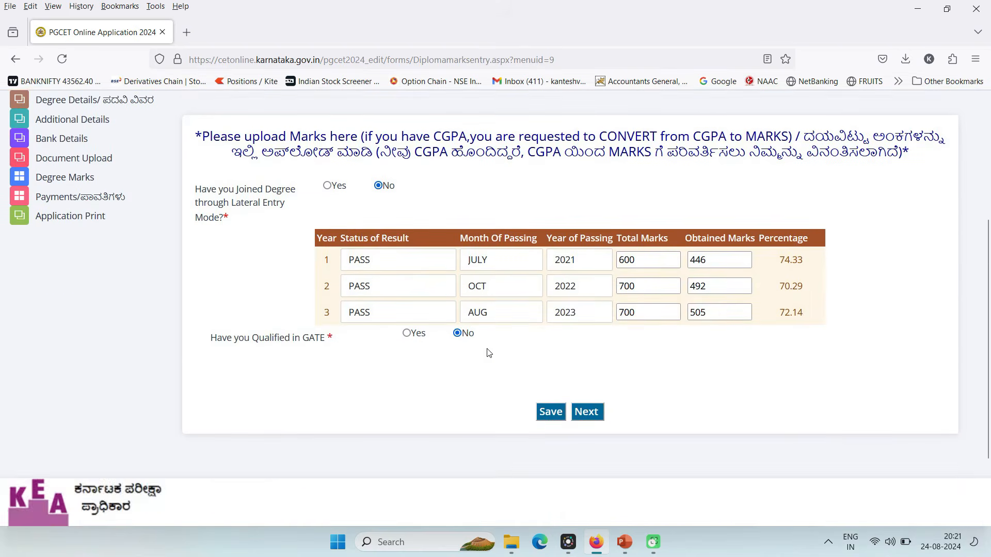
{"action": "scroll", "coordinate": [532, 351], "scroll_direction": "down", "scroll_amount": 2}
{"action": "left_click", "coordinate": [646, 262]}
{"action": "double_click", "coordinate": [628, 263]}
{"action": "type", "text": "1400"}
{"action": "left_click_drag", "start_coordinate": [716, 262], "coordinate": [669, 264]}
{"action": "left_click_drag", "start_coordinate": [649, 287], "coordinate": [613, 288]}
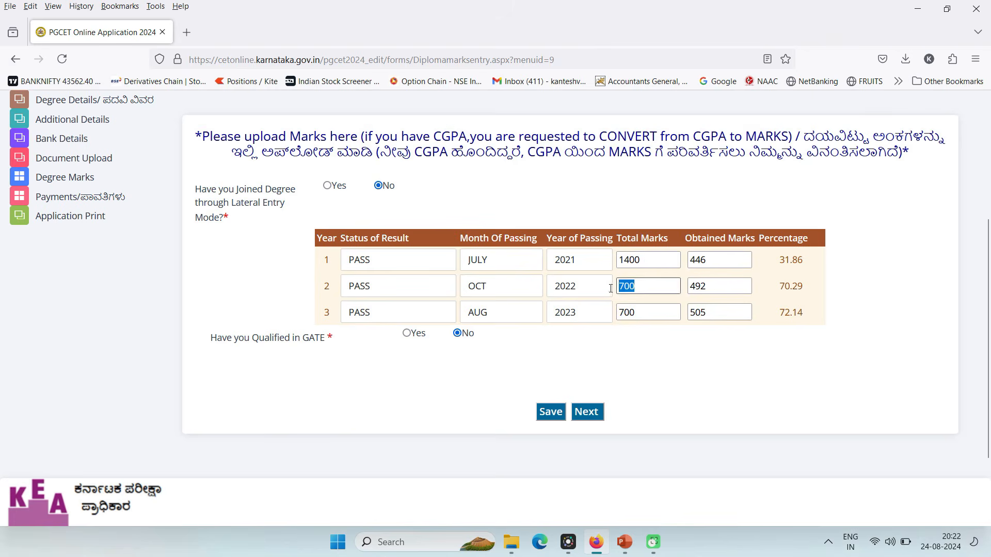
{"action": "type", "text": "1400"}
{"action": "key", "text": "Tab"}
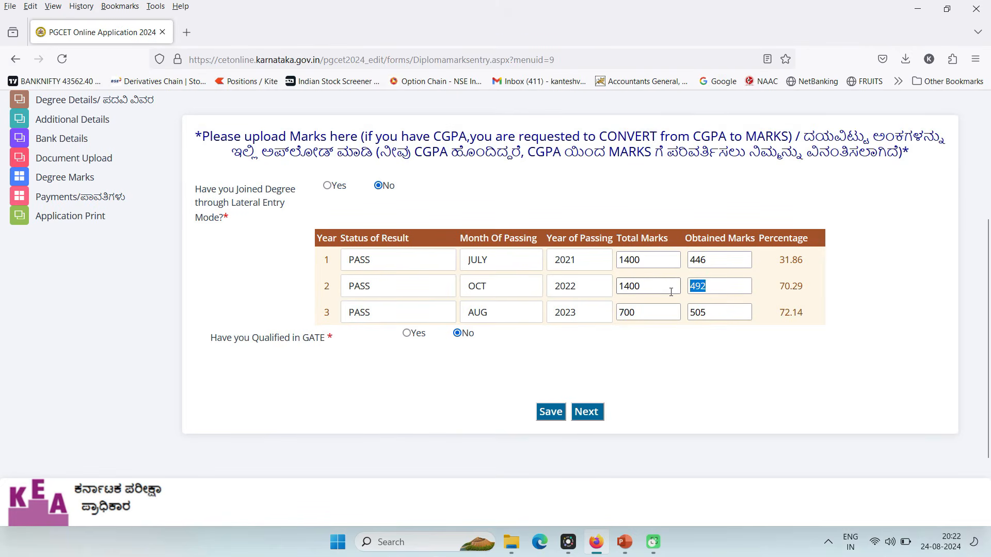
Set the obtained marks to 994 for year 2 and 977 for year 1
{"action": "left_click", "coordinate": [671, 292]}
{"action": "left_click", "coordinate": [703, 287]}
{"action": "double_click", "coordinate": [703, 286]}
{"action": "type", "text": "994"}
{"action": "left_click", "coordinate": [695, 260]}
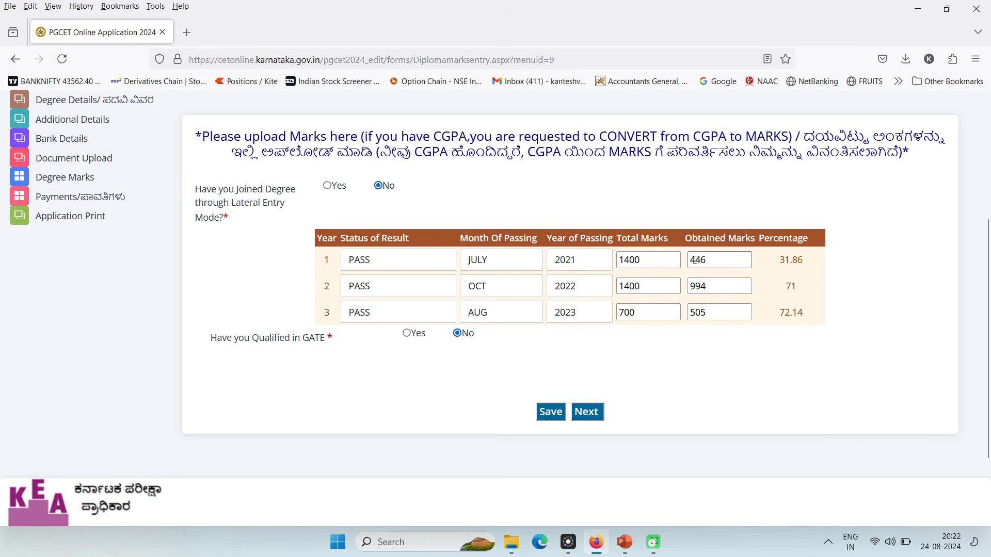
{"action": "left_click_drag", "start_coordinate": [713, 260], "coordinate": [681, 259]}
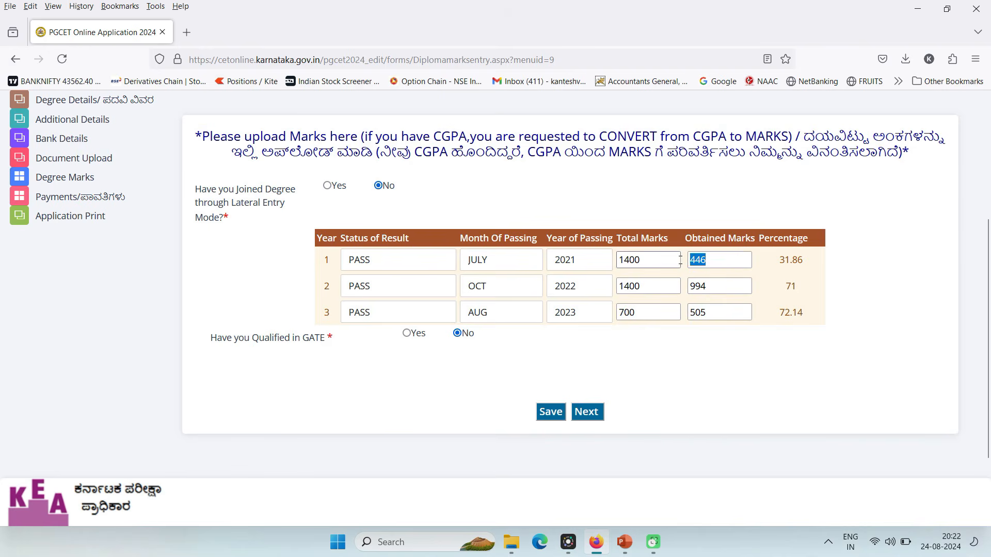
{"action": "type", "text": "977"}
Set the year 3 total marks to 1350 and its obtained marks to 1069
{"action": "left_click", "coordinate": [646, 313]}
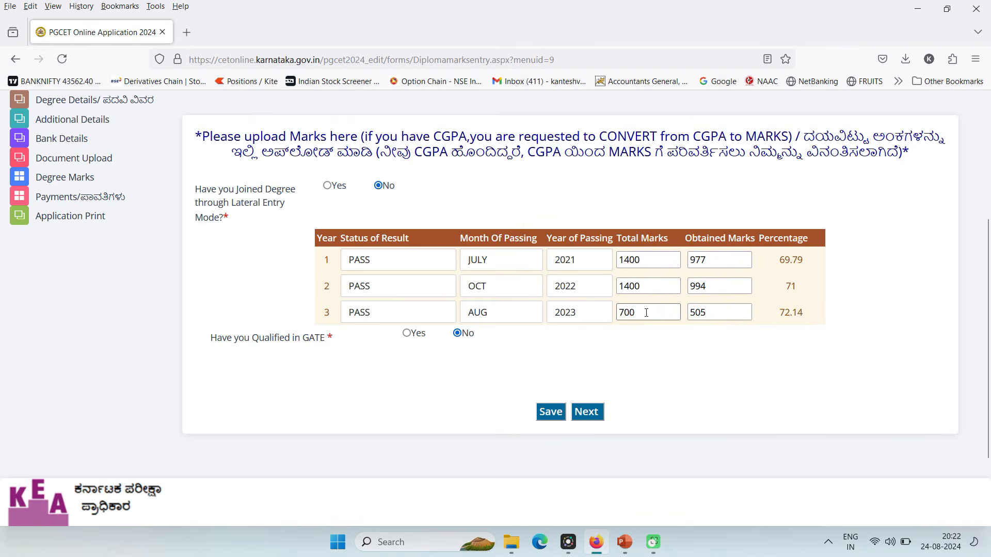
{"action": "key", "text": "BackSpace"}
{"action": "key", "text": "BackSpace"}
{"action": "key", "text": "BackSpace"}
{"action": "type", "text": "1350"}
{"action": "left_click", "coordinate": [715, 313]}
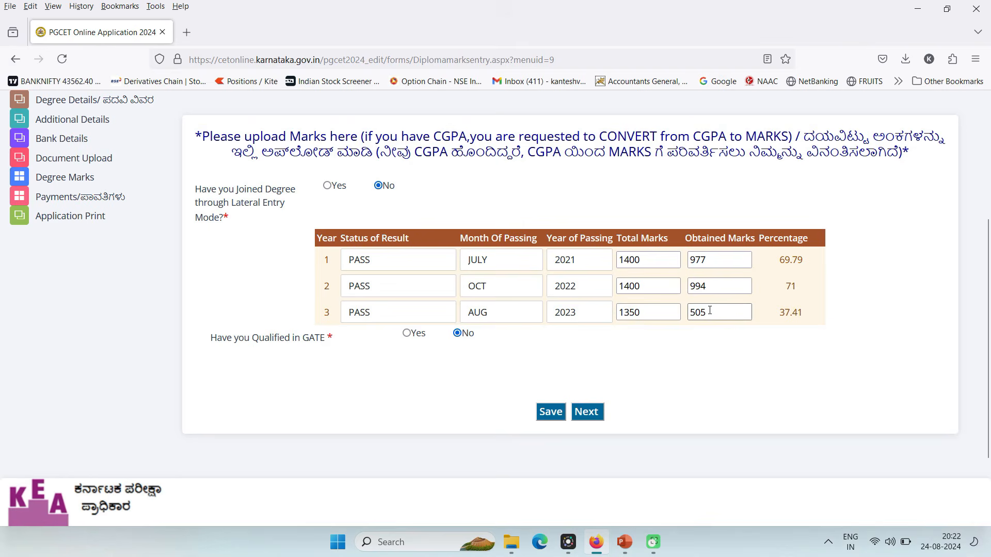
{"action": "key", "text": "BackSpace"}
{"action": "key", "text": "BackSpace"}
{"action": "key", "text": "BackSpace"}
{"action": "type", "text": "1069"}
Save the degree marks and proceed to the Print Application page
{"action": "left_click", "coordinate": [555, 415]}
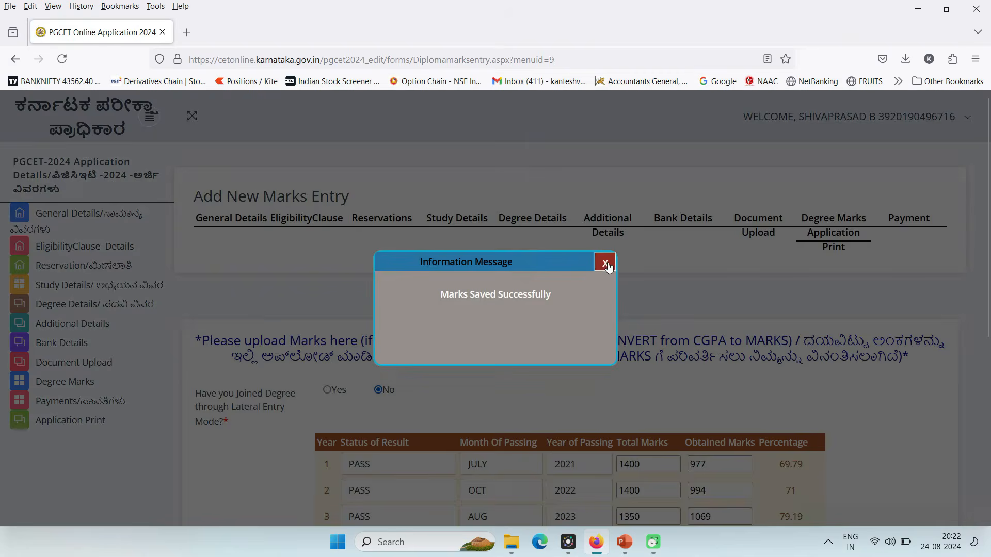
{"action": "left_click", "coordinate": [606, 263]}
{"action": "scroll", "coordinate": [591, 335], "scroll_direction": "down", "scroll_amount": 4}
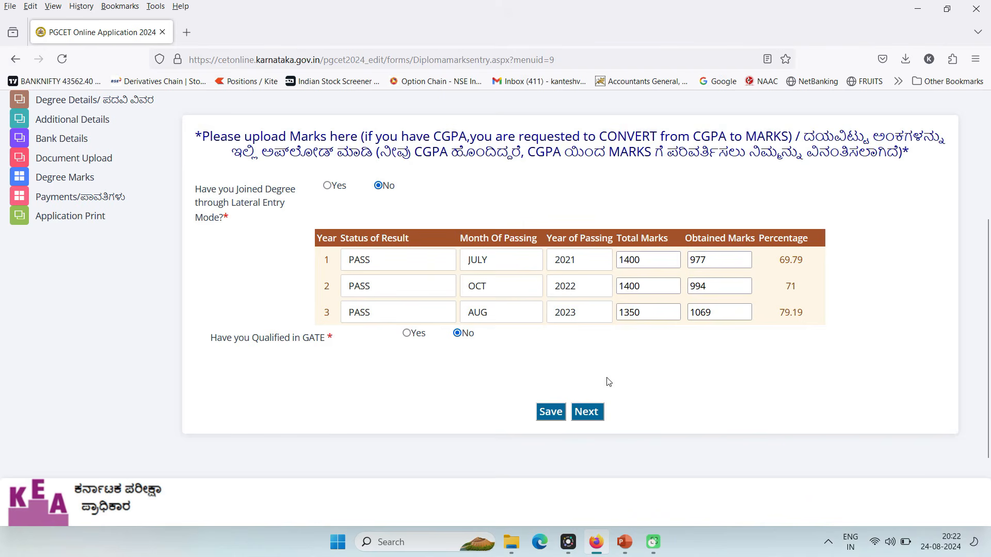
{"action": "left_click", "coordinate": [595, 416]}
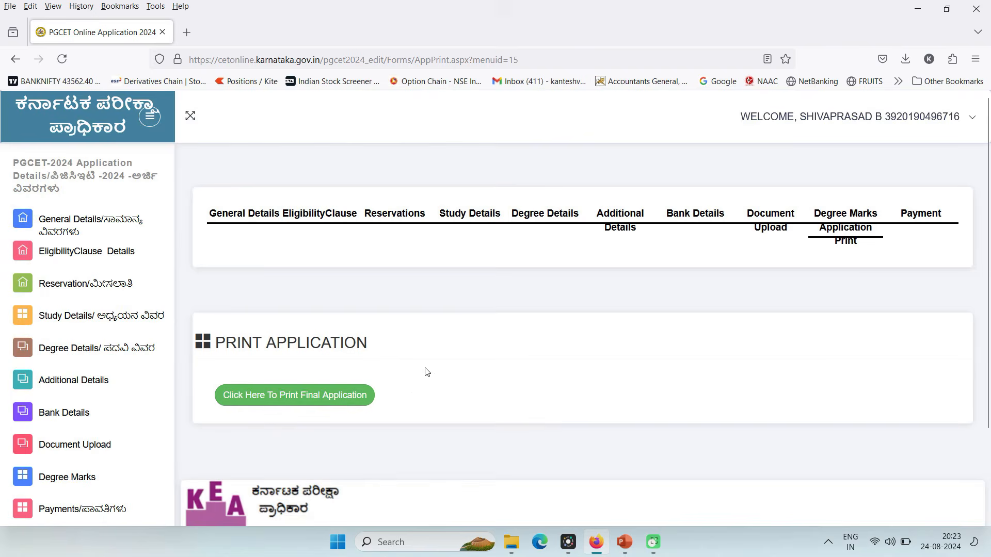
{"action": "scroll", "coordinate": [430, 371], "scroll_direction": "down", "scroll_amount": 2}
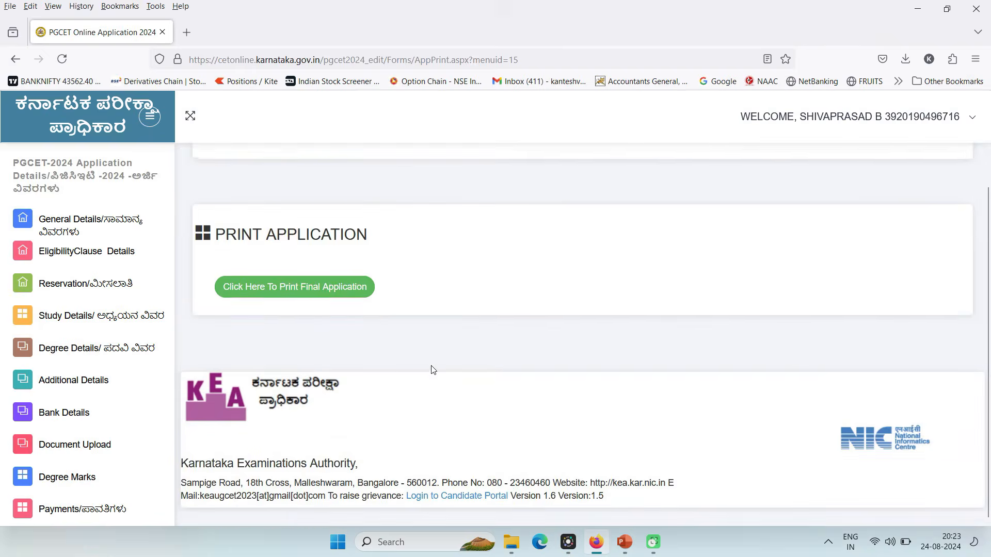
{"action": "scroll", "coordinate": [432, 369], "scroll_direction": "up", "scroll_amount": 2}
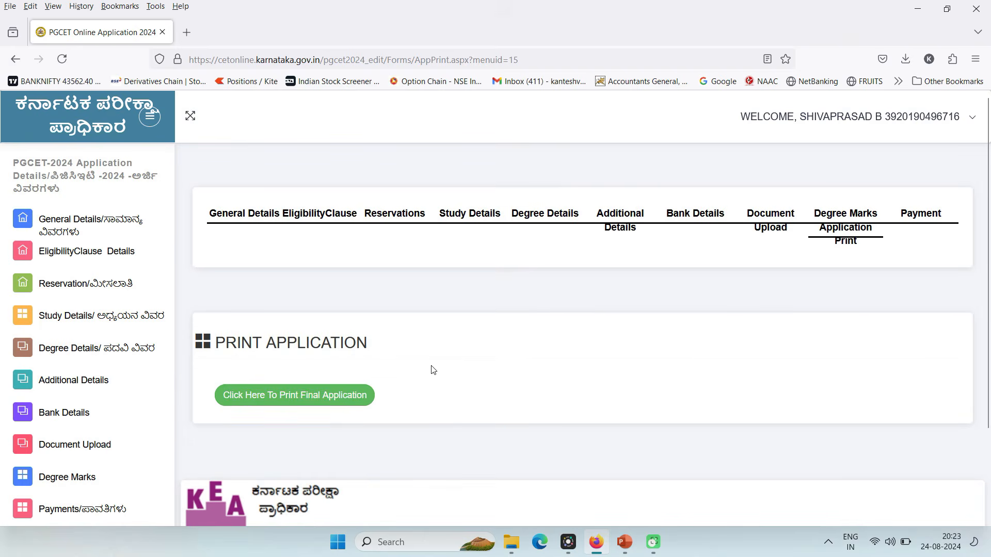